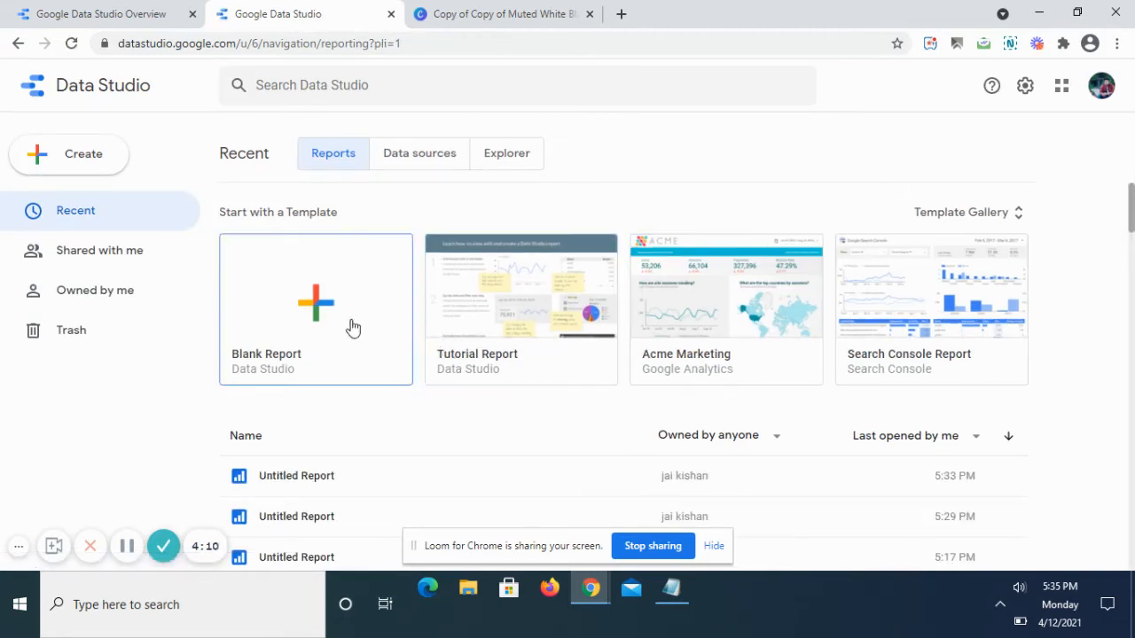
Look through the recent data sources, explorer and reports lists, and browse the full template gallery
{"action": "left_click", "coordinate": [425, 161]}
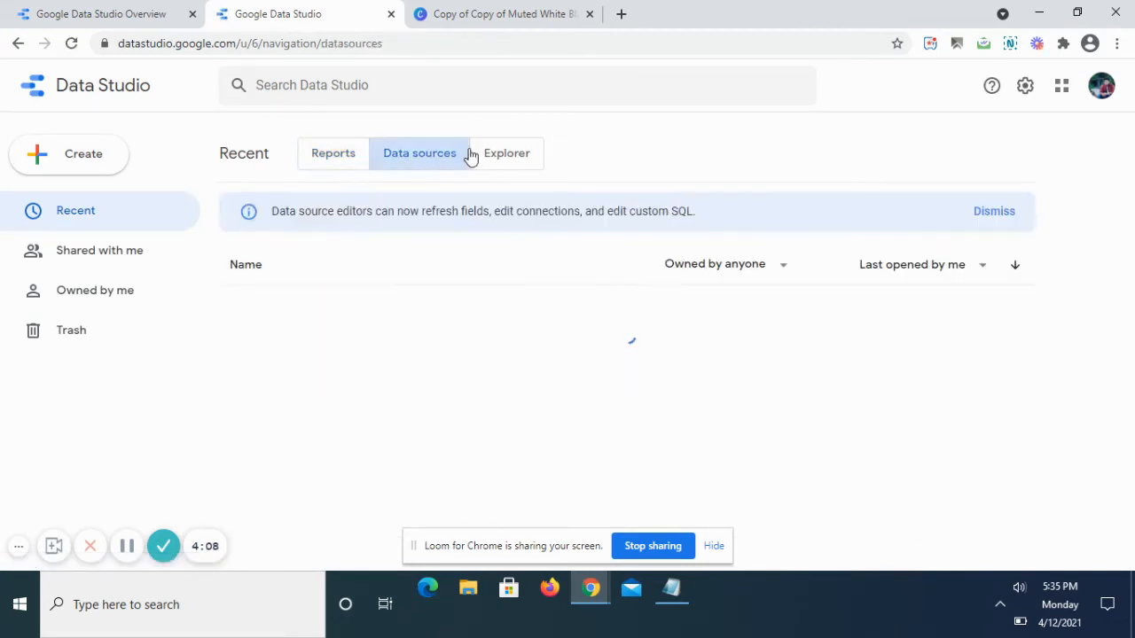
{"action": "left_click", "coordinate": [486, 159]}
{"action": "left_click", "coordinate": [401, 165]}
{"action": "left_click", "coordinate": [350, 164]}
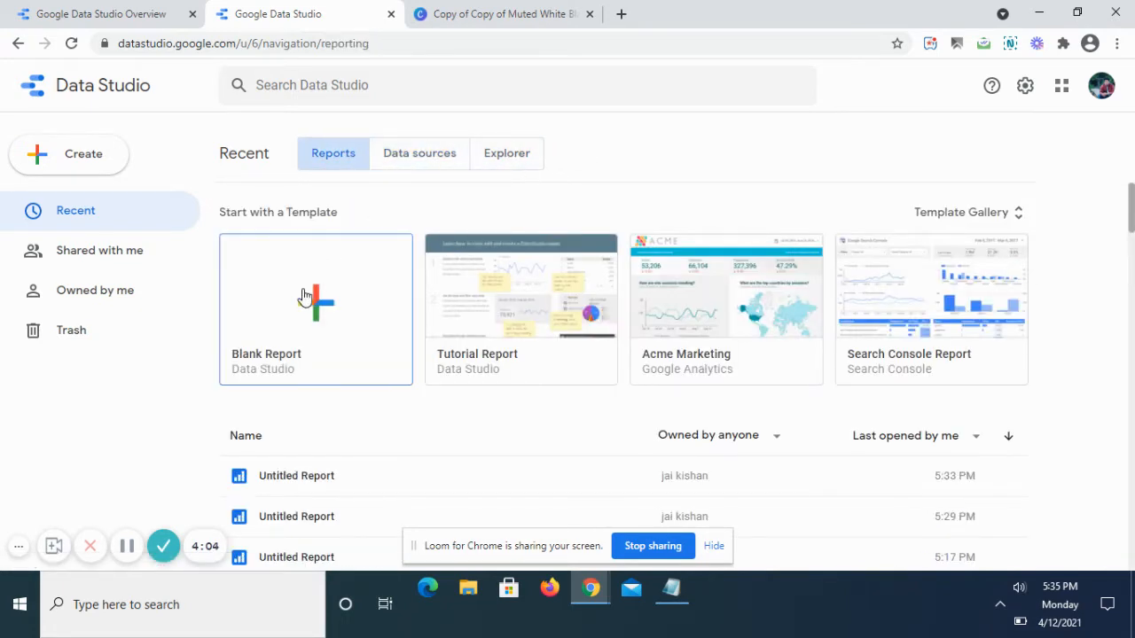
{"action": "left_click", "coordinate": [997, 220]}
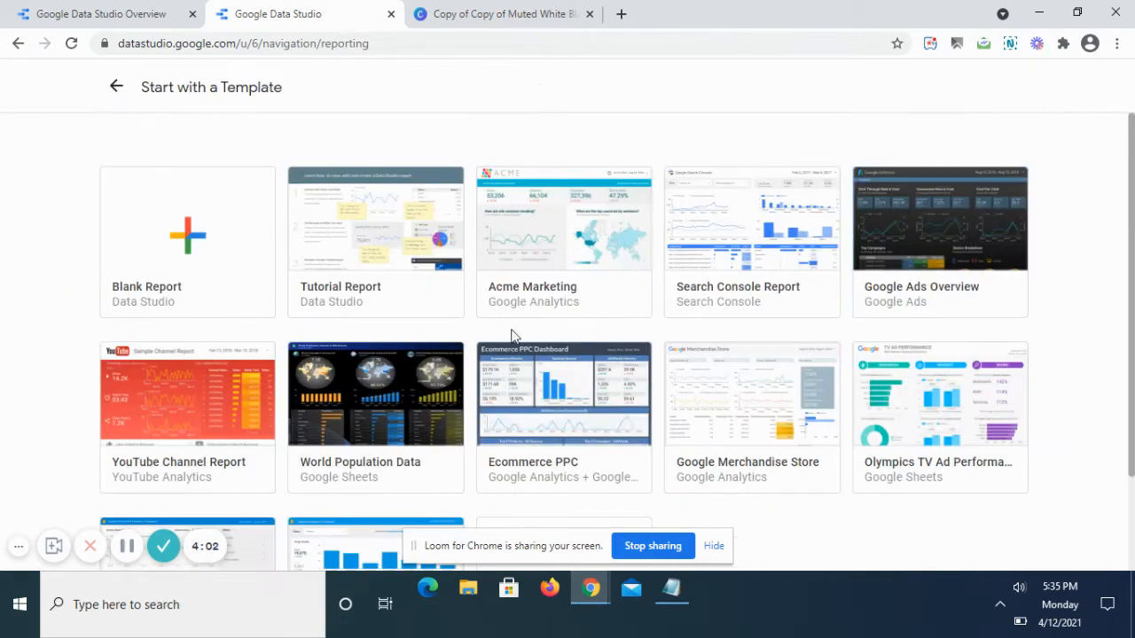
{"action": "scroll", "coordinate": [512, 332], "scroll_direction": "down", "scroll_amount": 2}
{"action": "scroll", "coordinate": [542, 330], "scroll_direction": "up", "scroll_amount": 3}
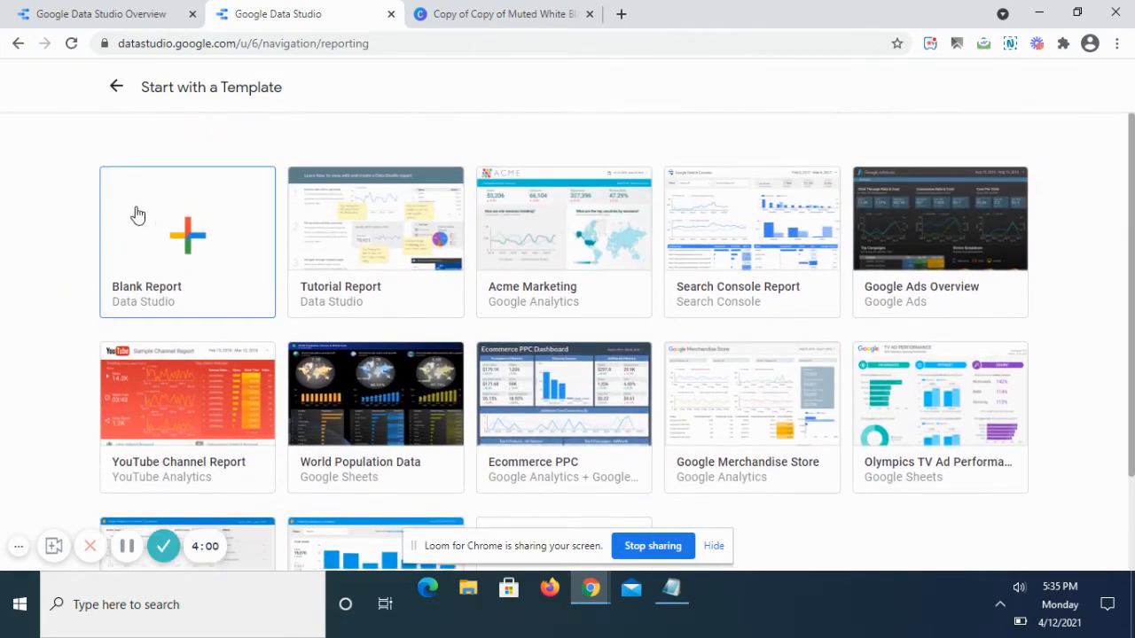
{"action": "left_click", "coordinate": [113, 88]}
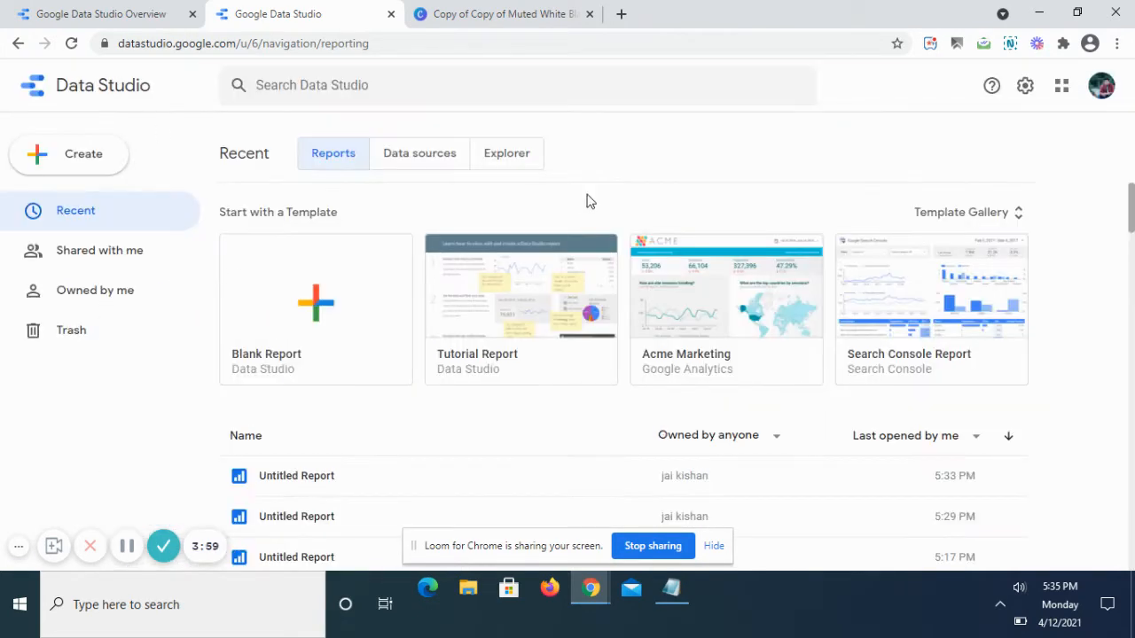
Create a blank report and choose Google Analytics as the connector for its data
{"action": "left_click", "coordinate": [331, 341]}
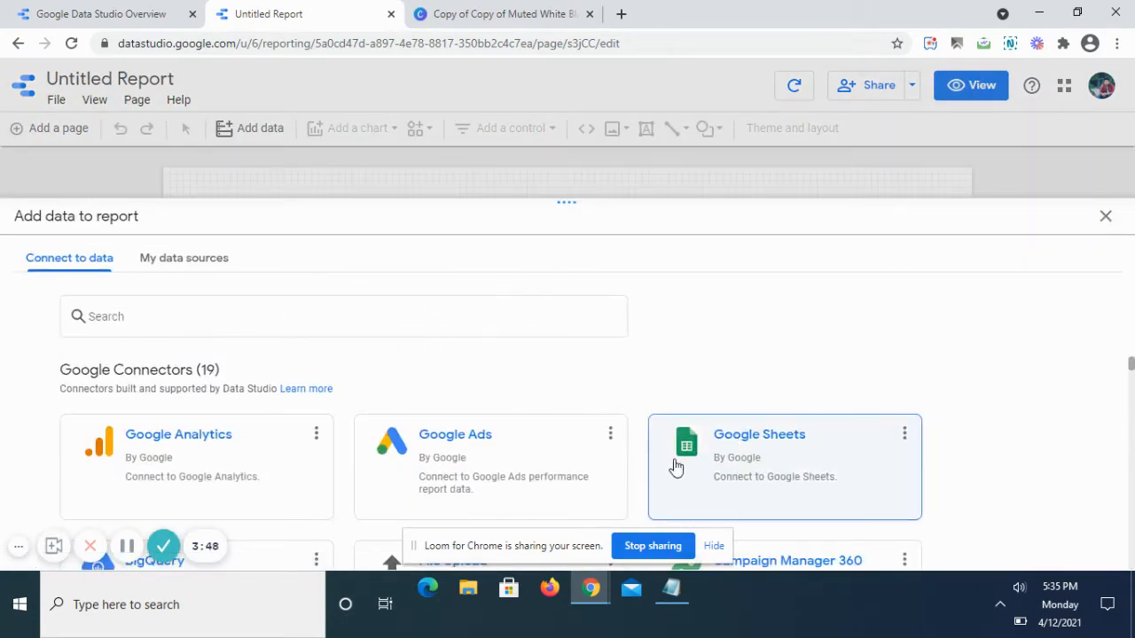
{"action": "scroll", "coordinate": [260, 431], "scroll_direction": "down", "scroll_amount": 3}
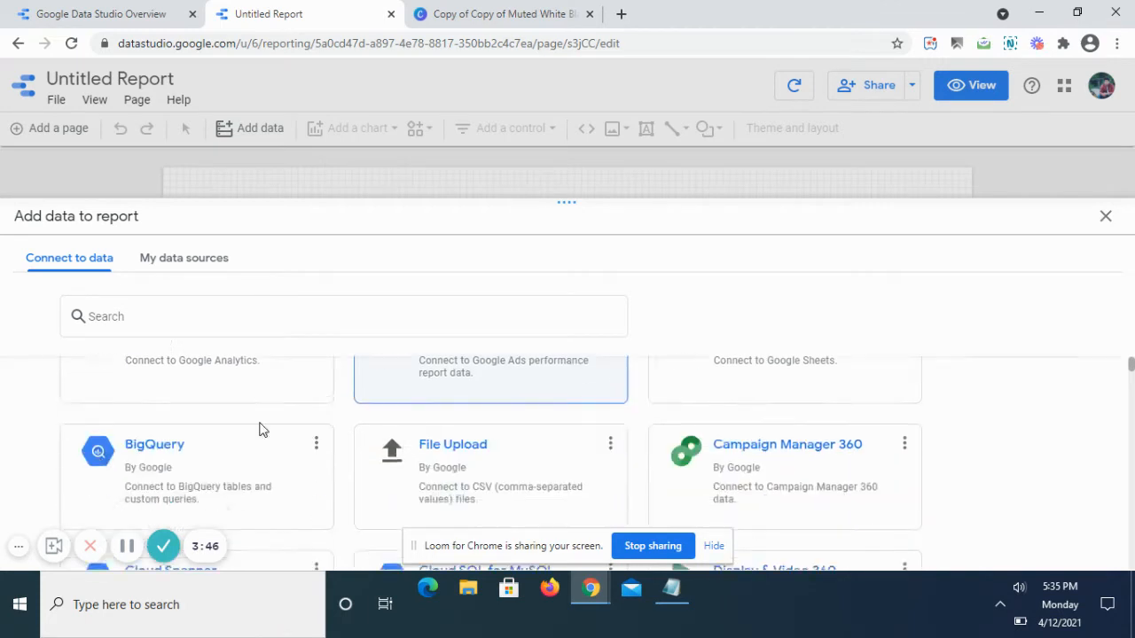
{"action": "scroll", "coordinate": [310, 475], "scroll_direction": "down", "scroll_amount": 2}
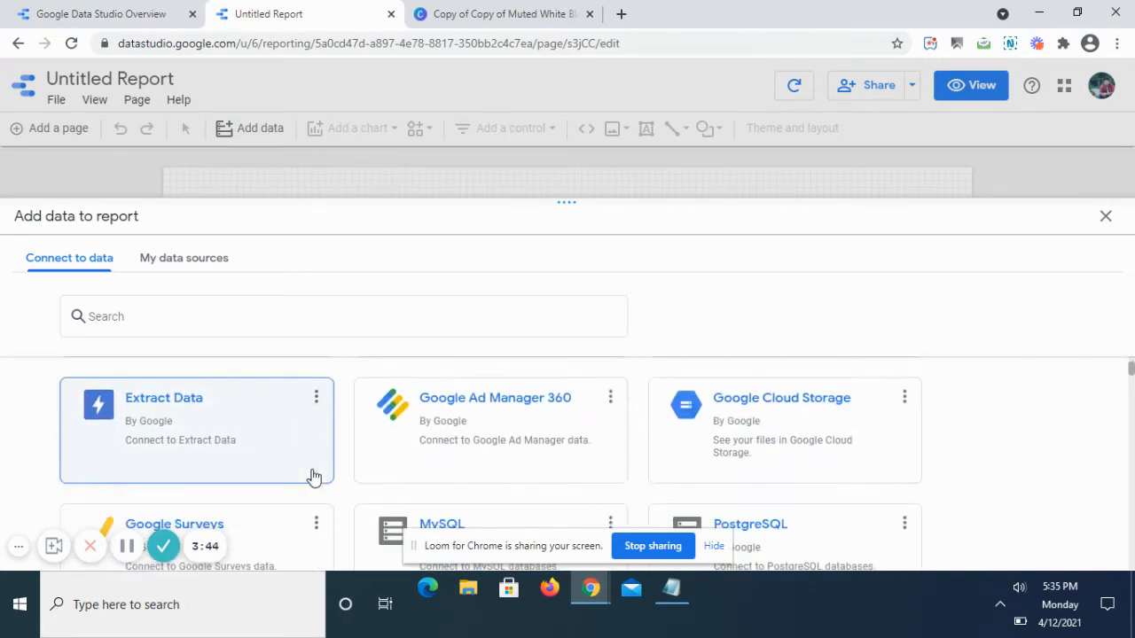
{"action": "scroll", "coordinate": [316, 477], "scroll_direction": "up", "scroll_amount": 5}
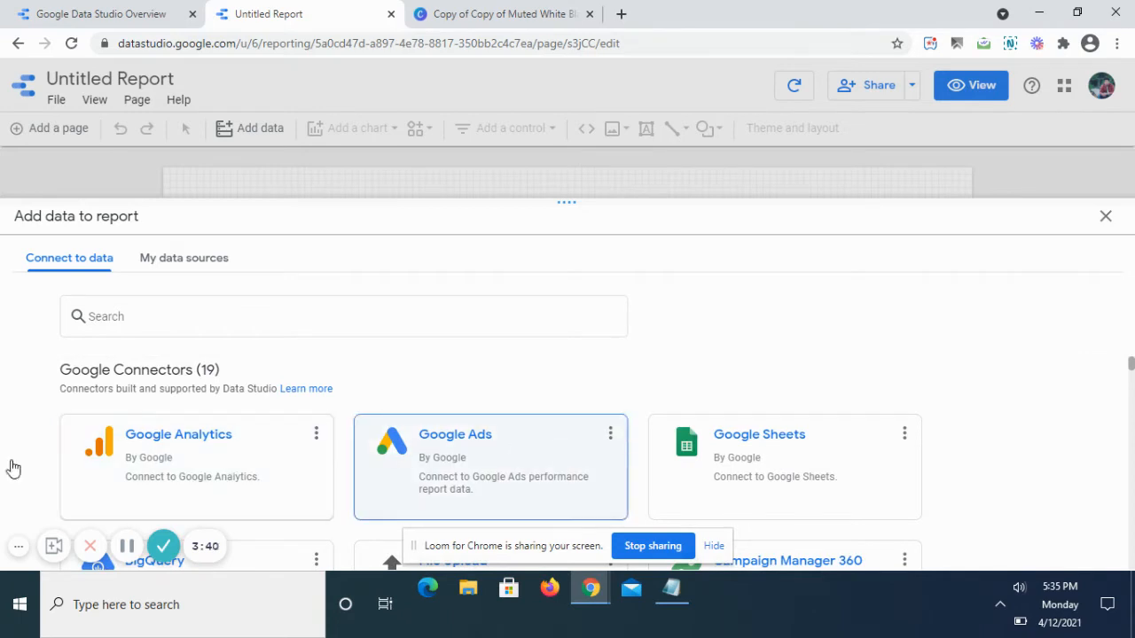
{"action": "left_click", "coordinate": [211, 469]}
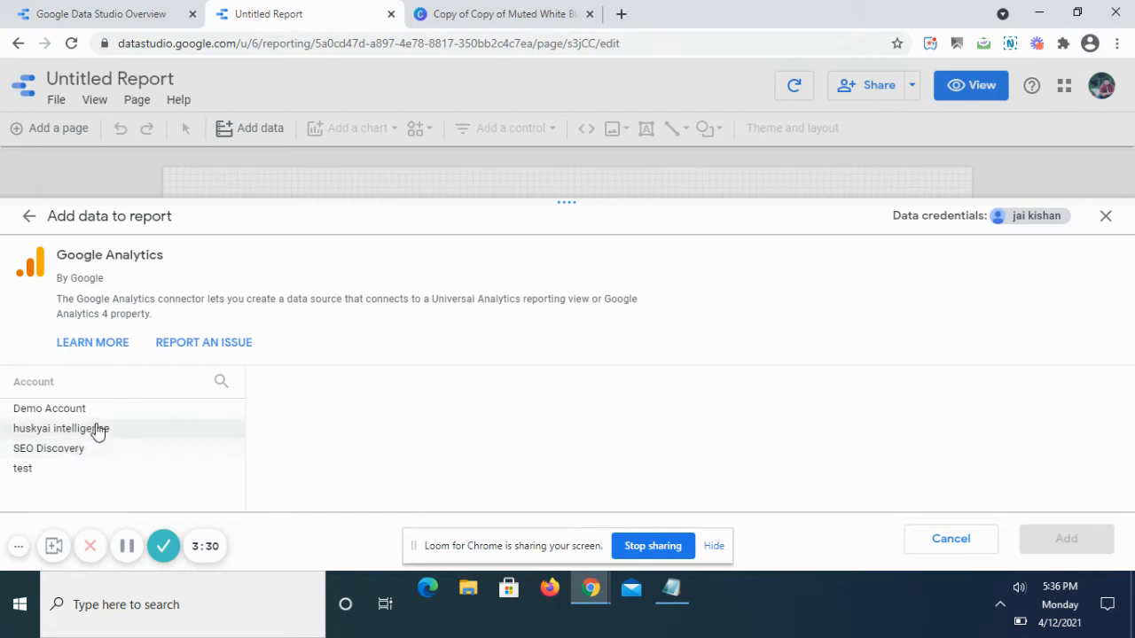
Add the 1 Master View of the Demo Account's UA - Google Merchandise Store property to the report as its data source
{"action": "left_click", "coordinate": [188, 415]}
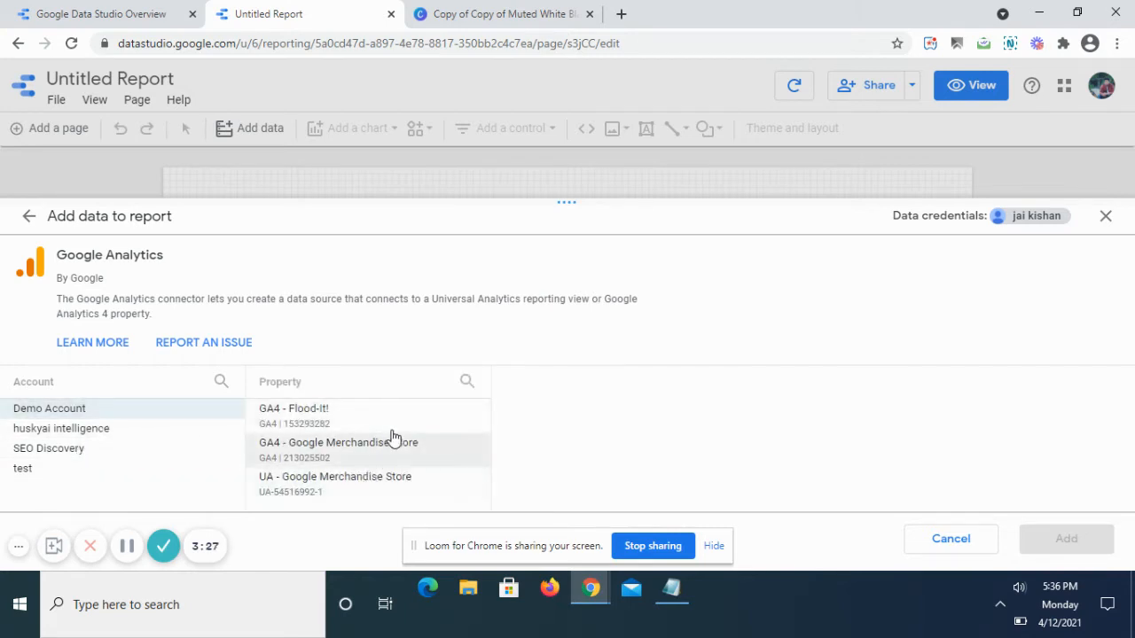
{"action": "left_click", "coordinate": [383, 489]}
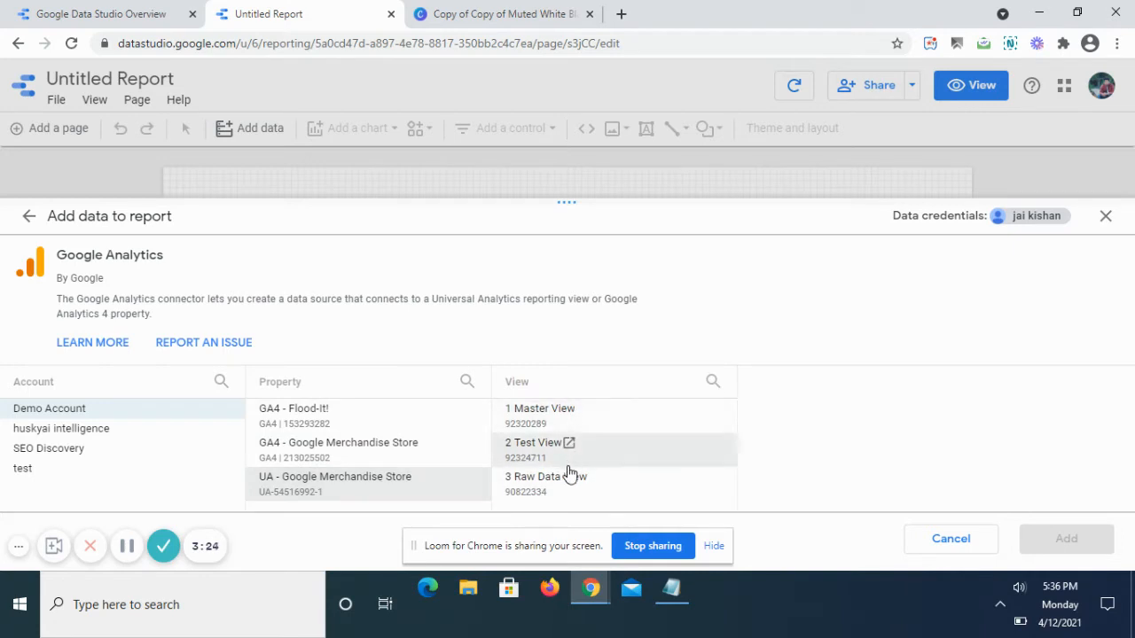
{"action": "left_click", "coordinate": [596, 416]}
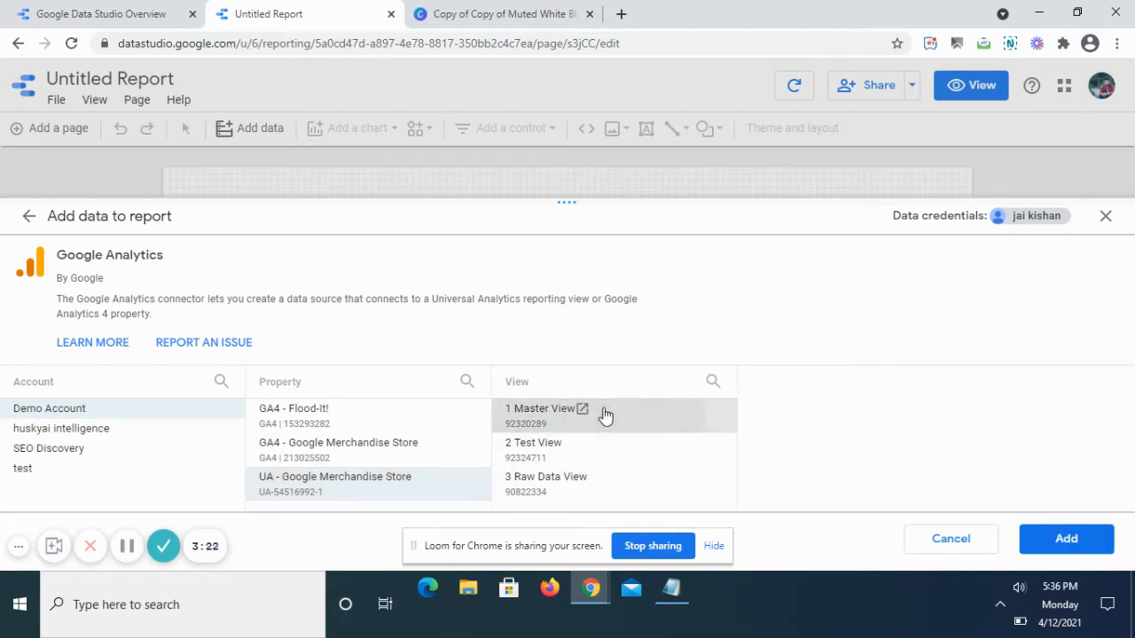
{"action": "left_click", "coordinate": [1066, 539]}
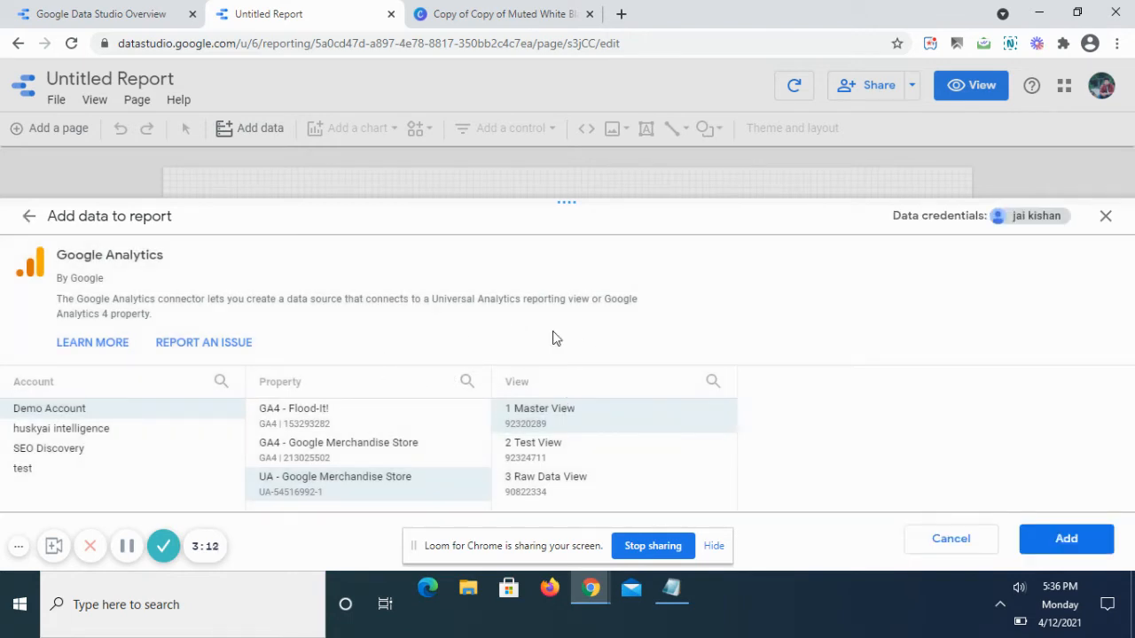
{"action": "left_click", "coordinate": [1069, 537]}
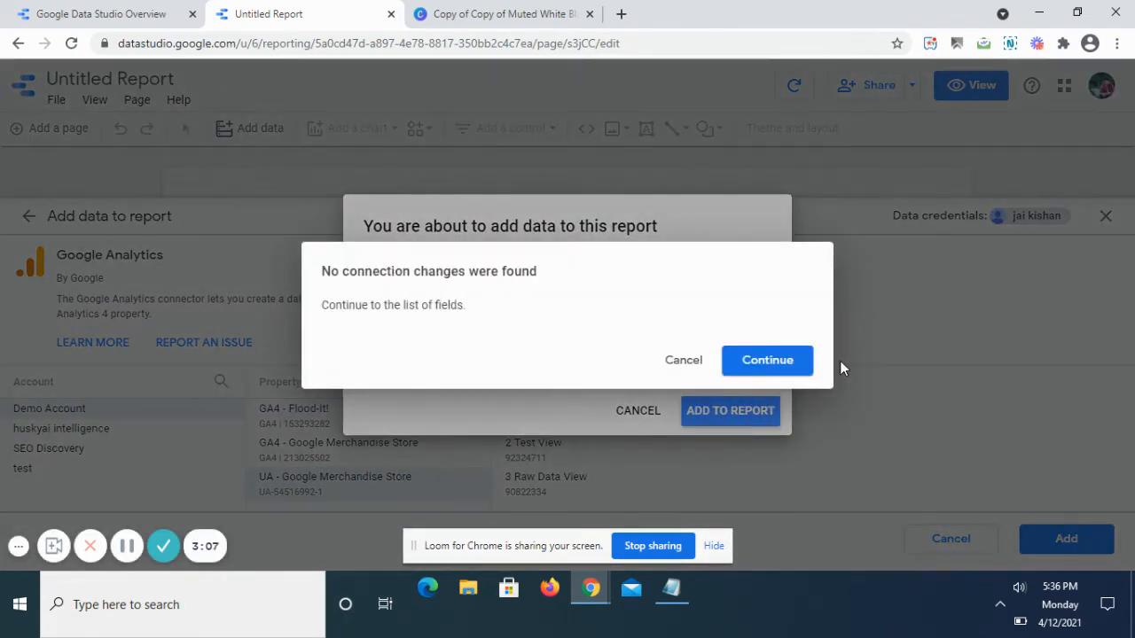
{"action": "left_click", "coordinate": [764, 362]}
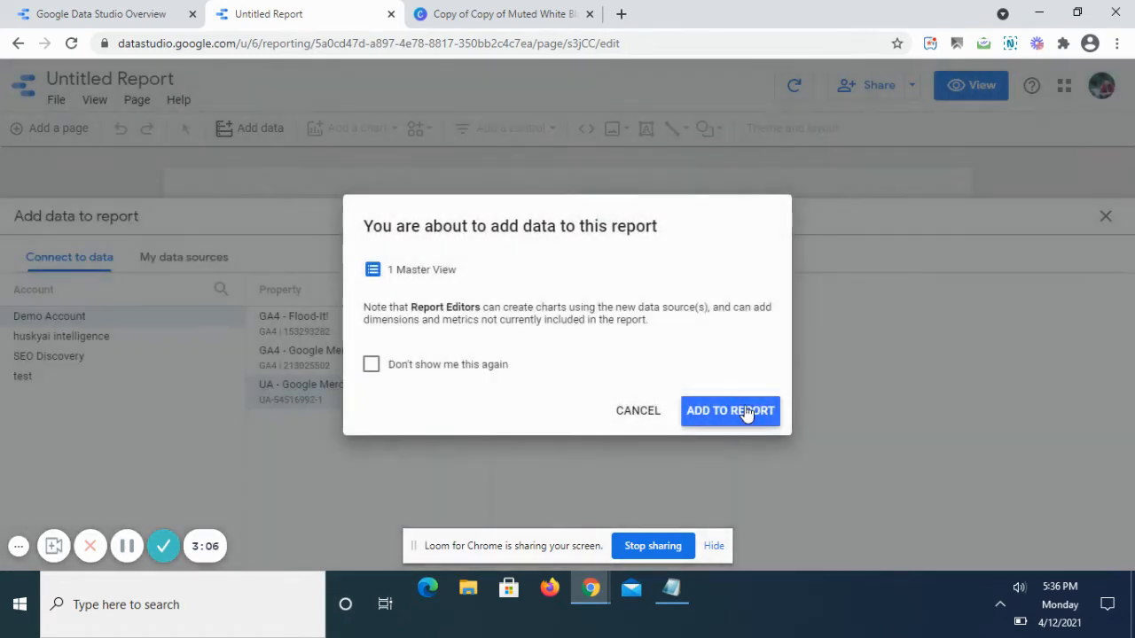
{"action": "left_click", "coordinate": [748, 413]}
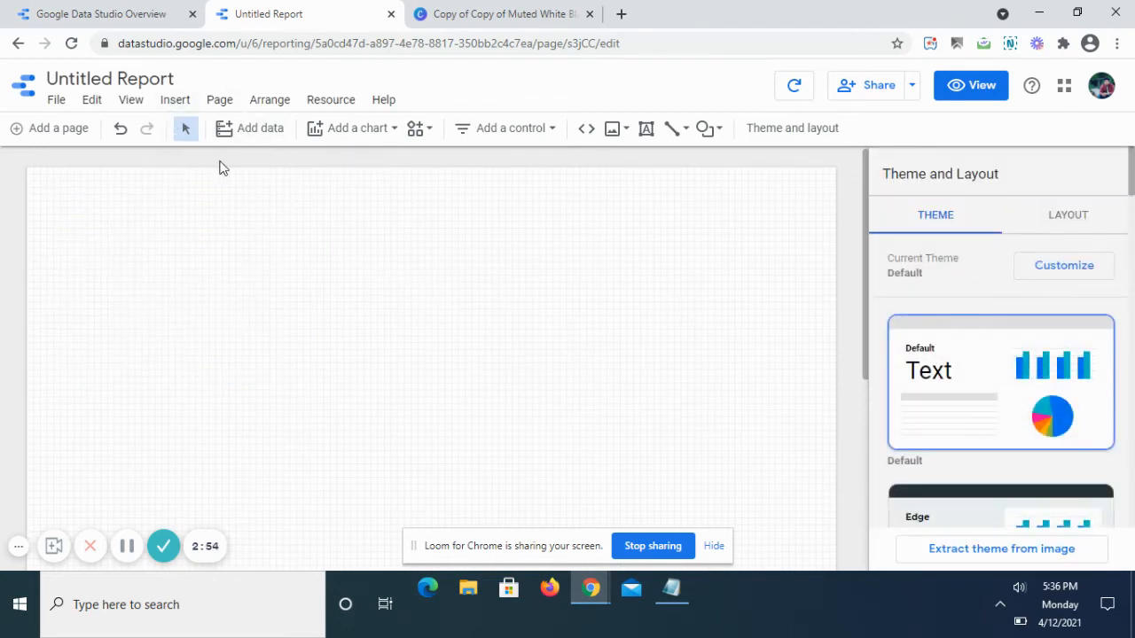
Insert a scorecard near the upper-left corner of the report page and move it slightly down
{"action": "left_click", "coordinate": [173, 103]}
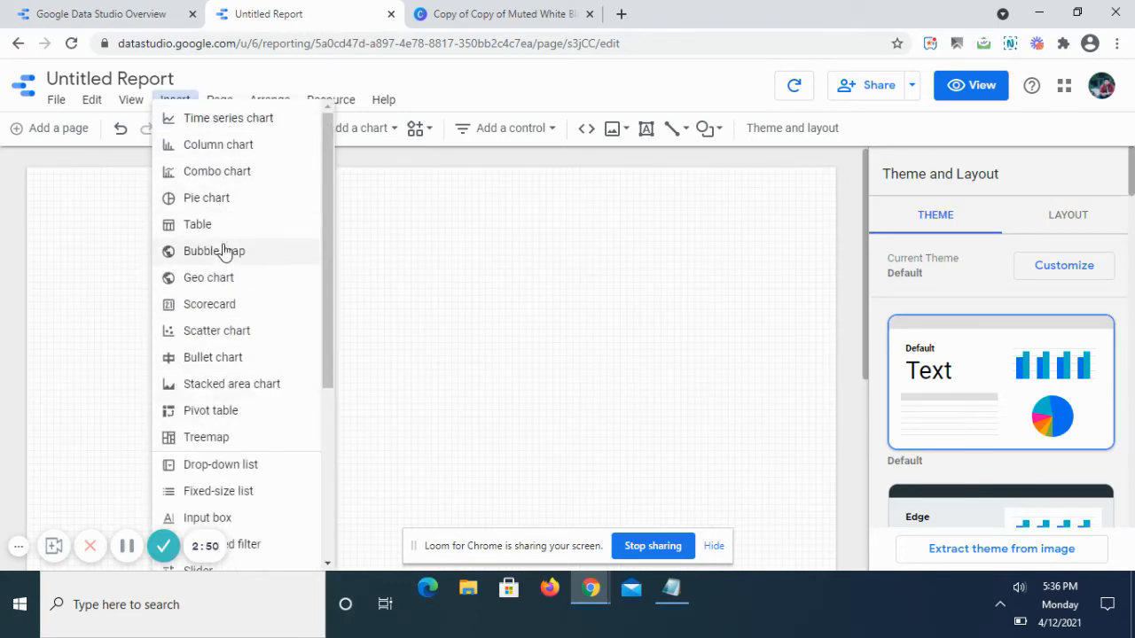
{"action": "left_click", "coordinate": [253, 307]}
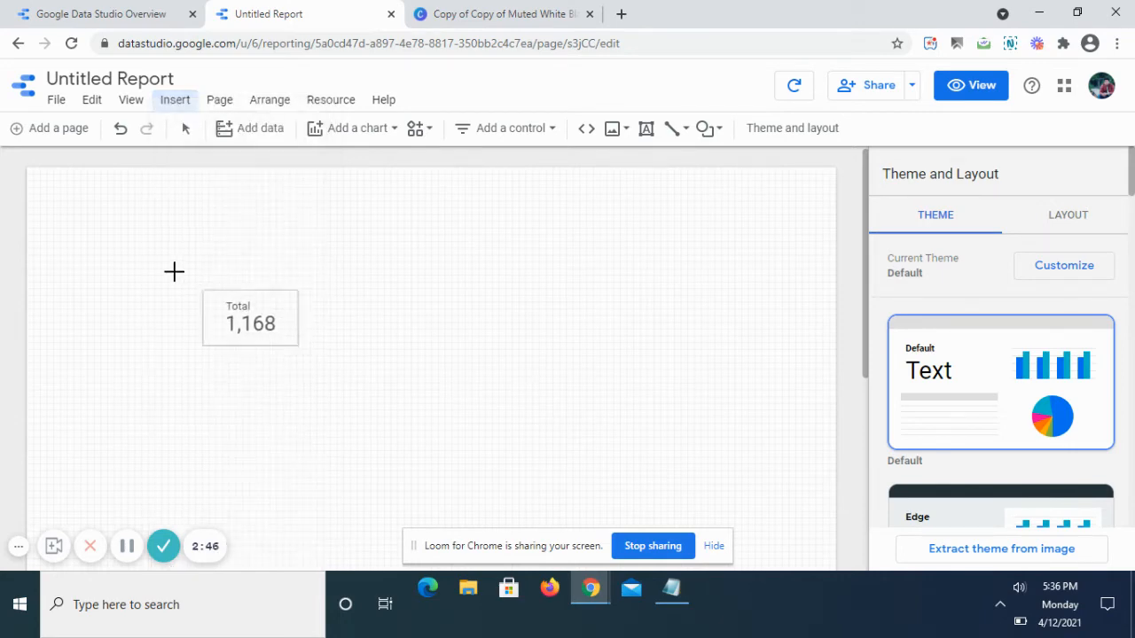
{"action": "left_click", "coordinate": [78, 185]}
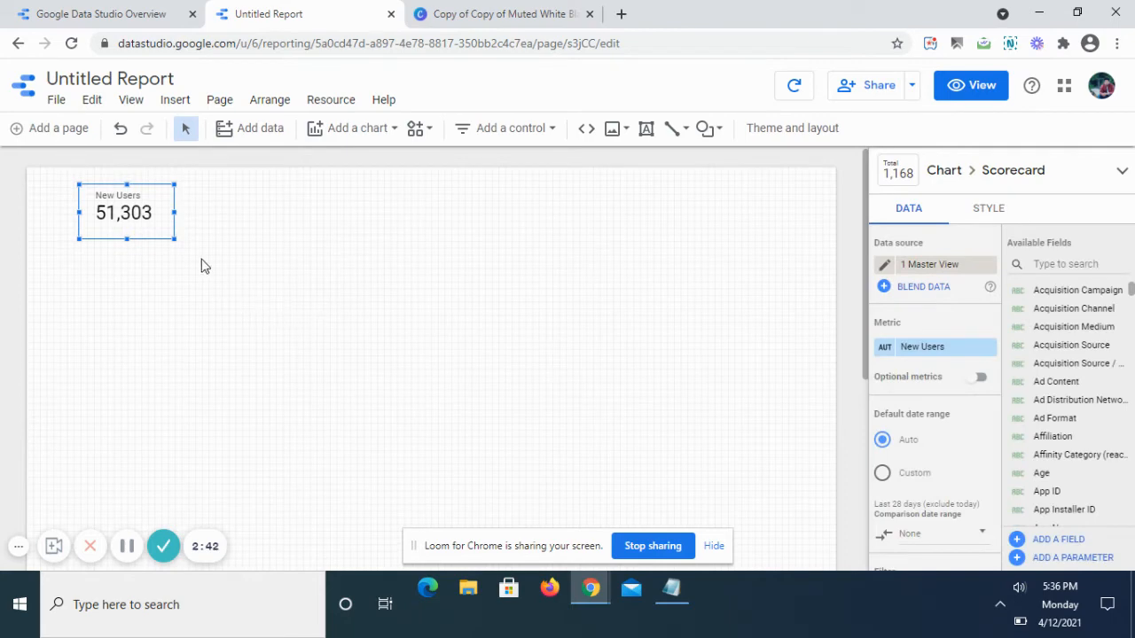
{"action": "left_click_drag", "start_coordinate": [118, 207], "coordinate": [118, 242]}
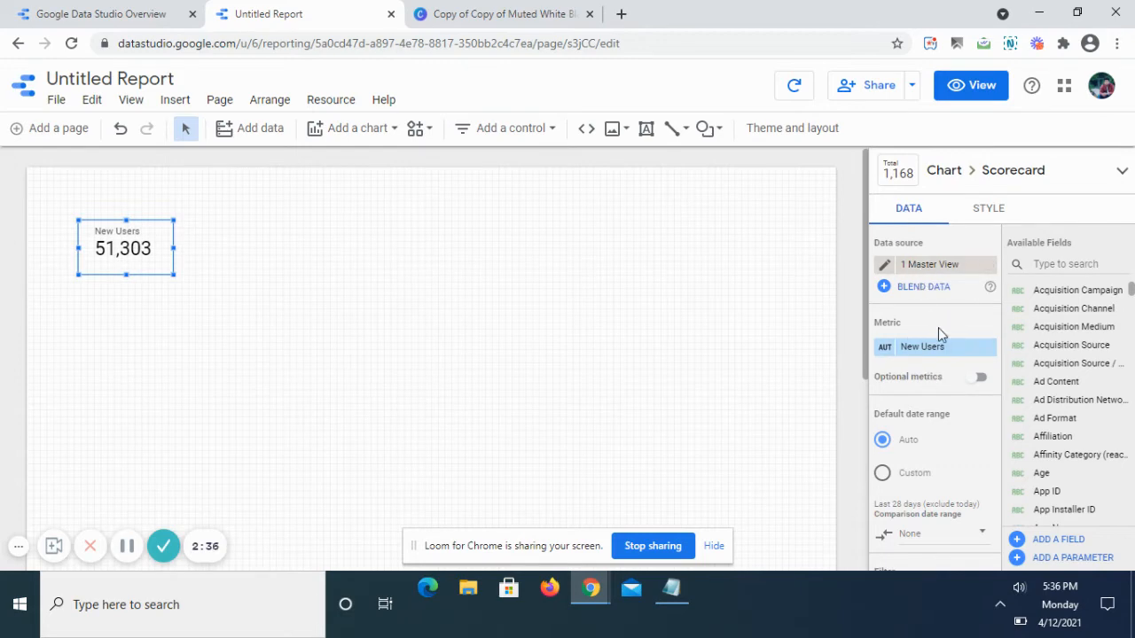
Find the Users field by searching for "users" and make it the scorecard's metric
{"action": "left_click", "coordinate": [1009, 221]}
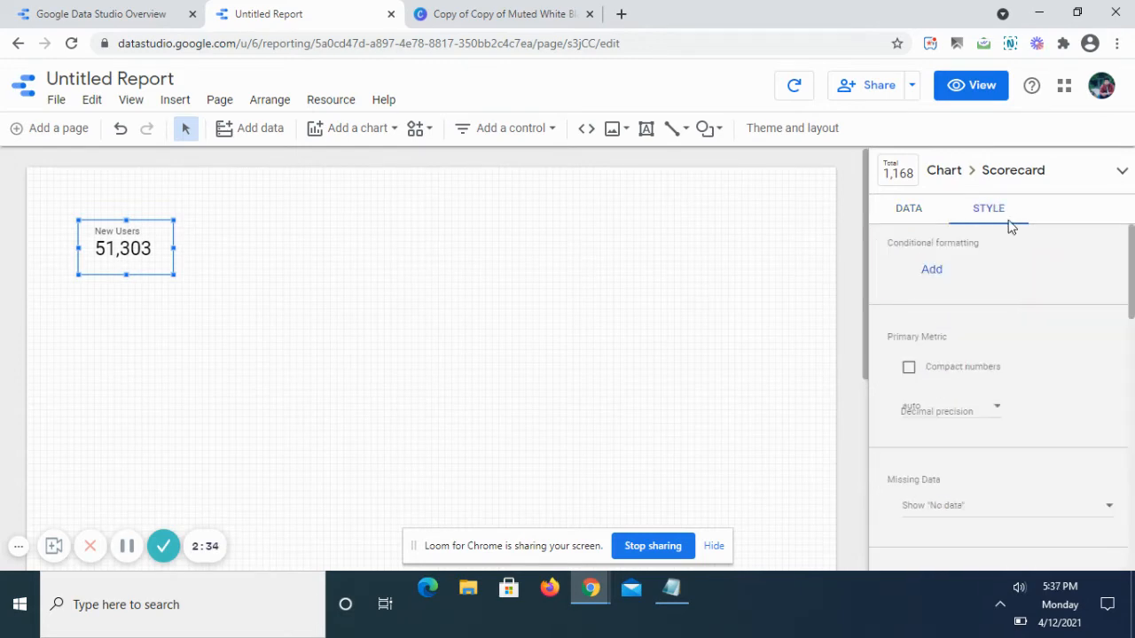
{"action": "left_click", "coordinate": [918, 215]}
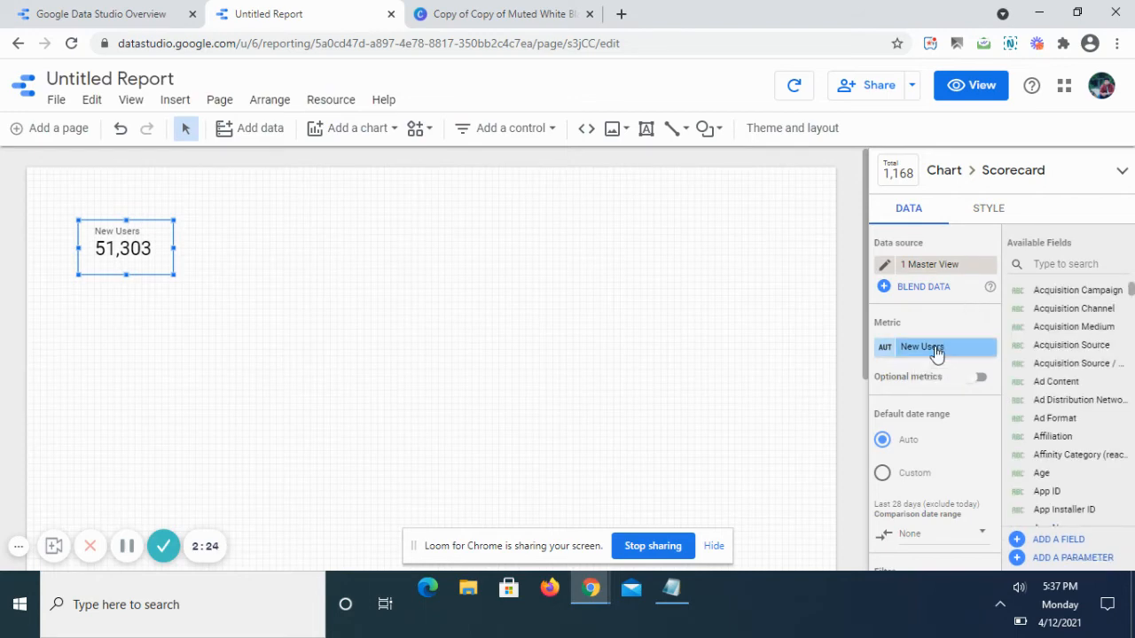
{"action": "left_click", "coordinate": [940, 353]}
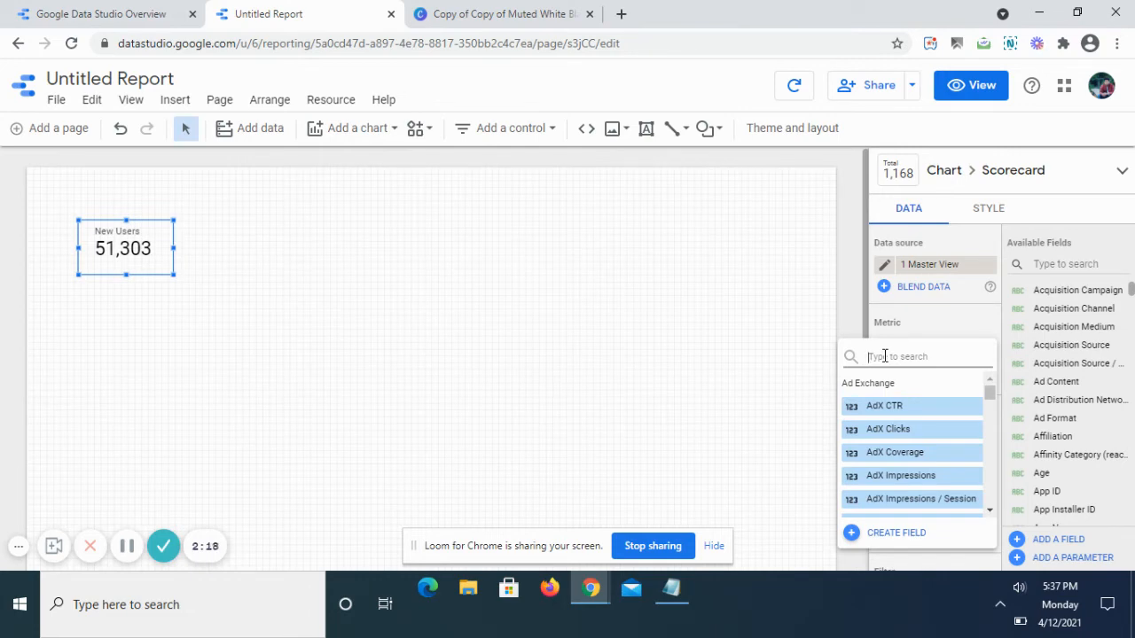
{"action": "type", "text": "u"}
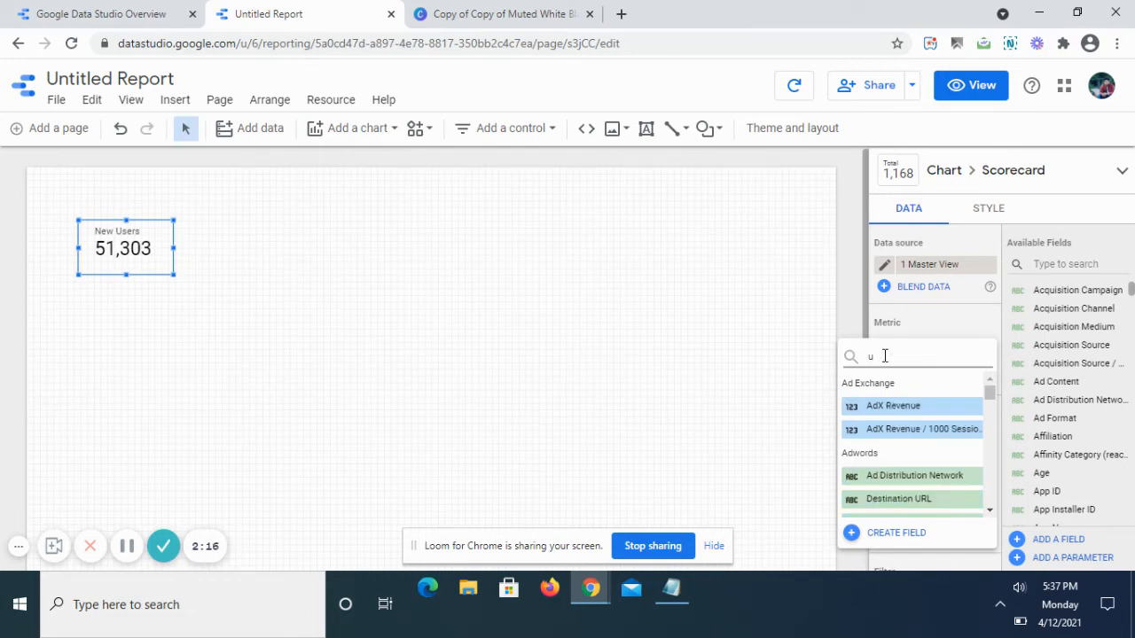
{"action": "type", "text": "sers"}
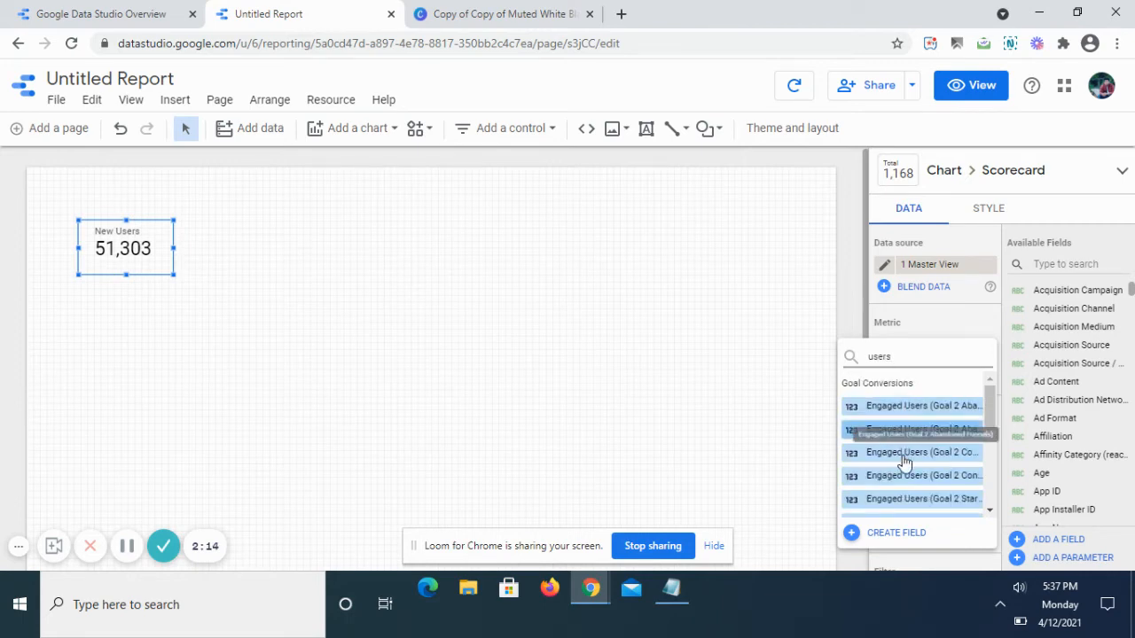
{"action": "scroll", "coordinate": [904, 470], "scroll_direction": "down", "scroll_amount": 3}
{"action": "scroll", "coordinate": [909, 456], "scroll_direction": "up", "scroll_amount": 2}
{"action": "scroll", "coordinate": [904, 470], "scroll_direction": "down", "scroll_amount": 5}
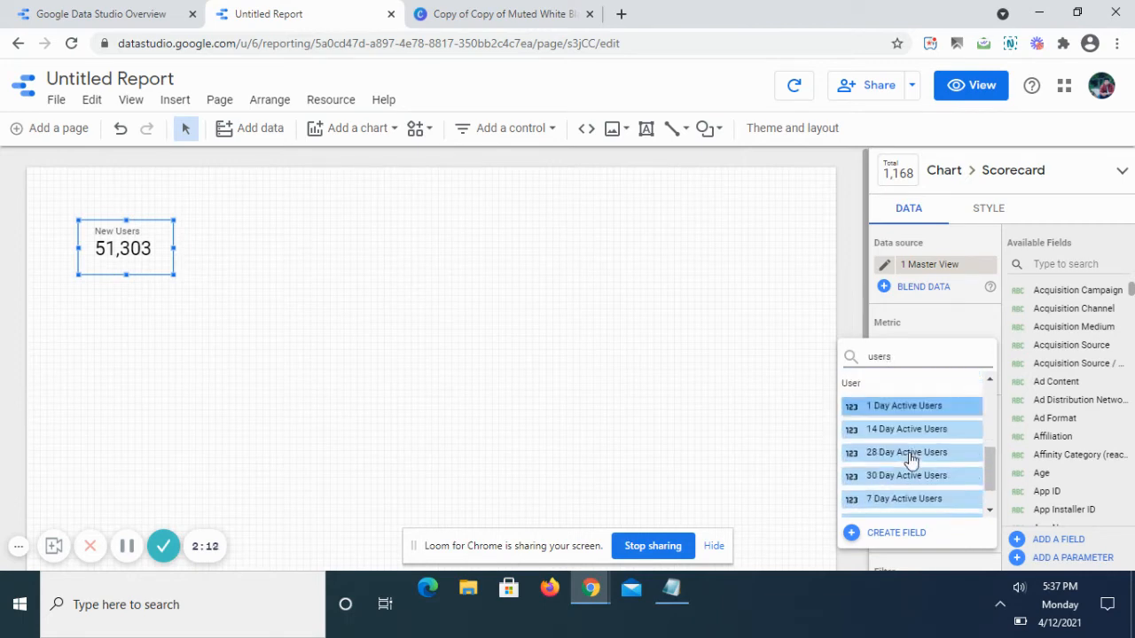
{"action": "left_click", "coordinate": [895, 507]}
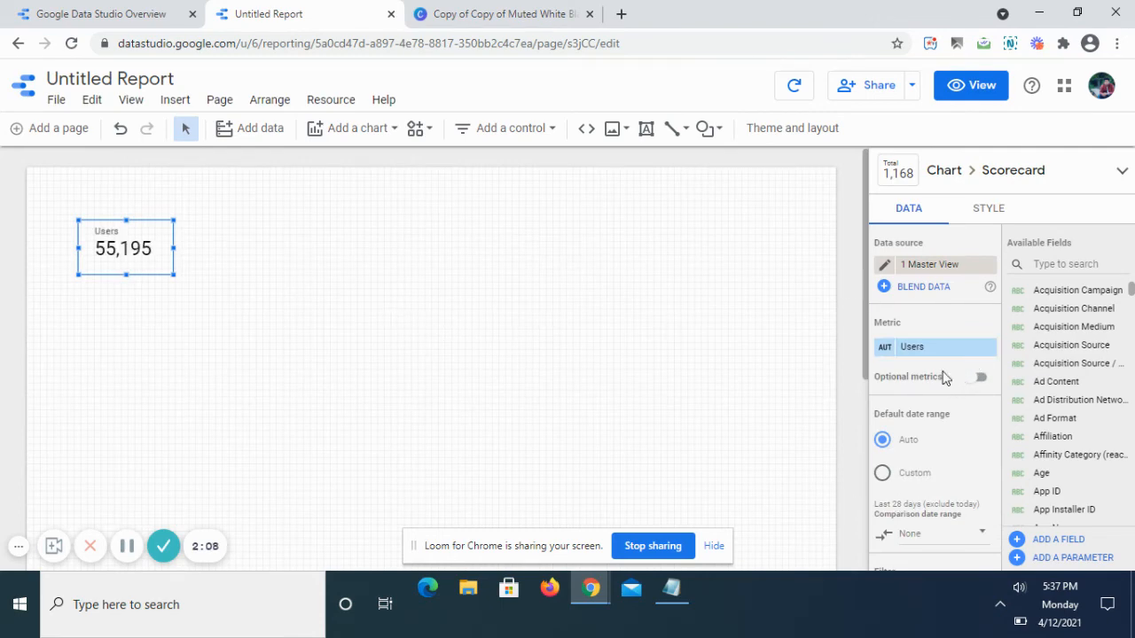
Review the scorecard's data settings and centre-align its metric name, metric value and comparison labels
{"action": "scroll", "coordinate": [941, 368], "scroll_direction": "down", "scroll_amount": 1}
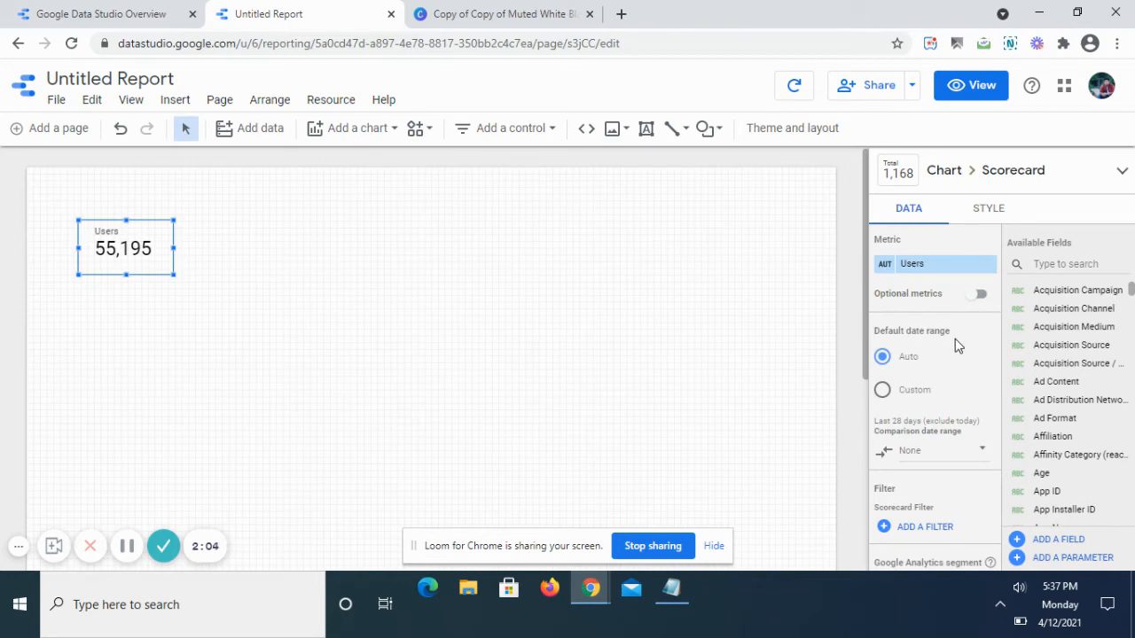
{"action": "scroll", "coordinate": [940, 458], "scroll_direction": "down", "scroll_amount": 1}
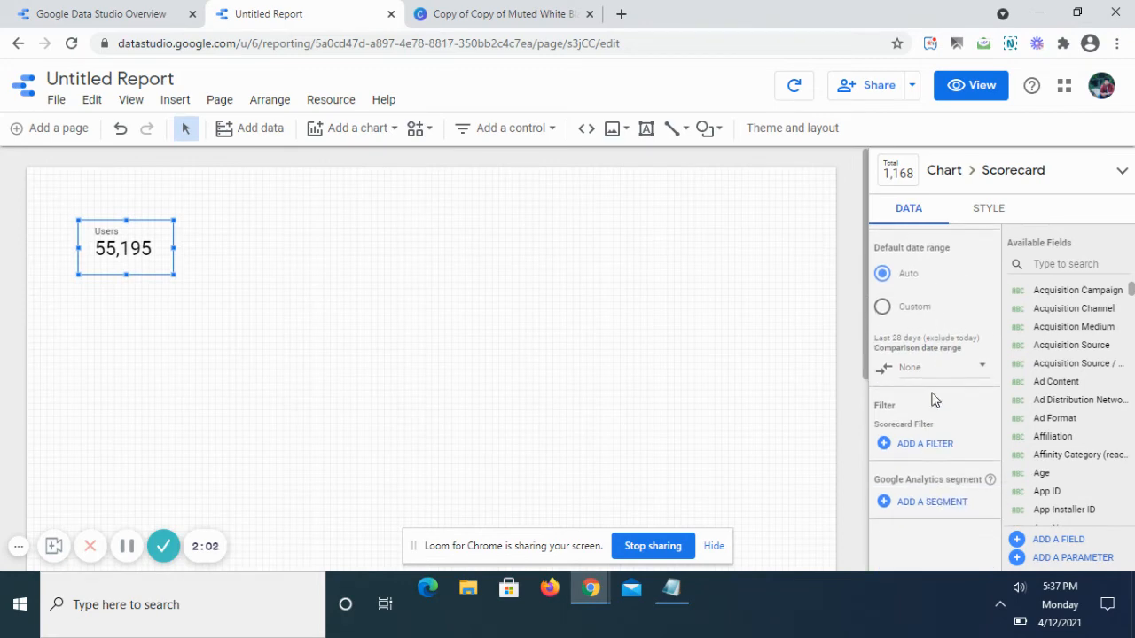
{"action": "scroll", "coordinate": [931, 398], "scroll_direction": "down", "scroll_amount": 1}
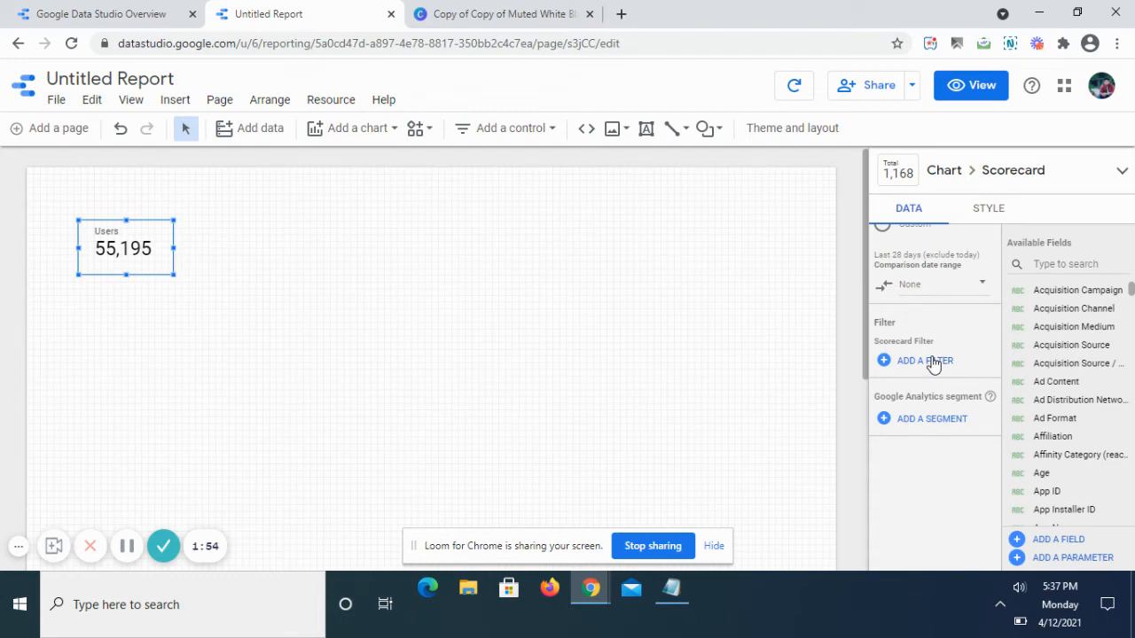
{"action": "scroll", "coordinate": [947, 376], "scroll_direction": "up", "scroll_amount": 2}
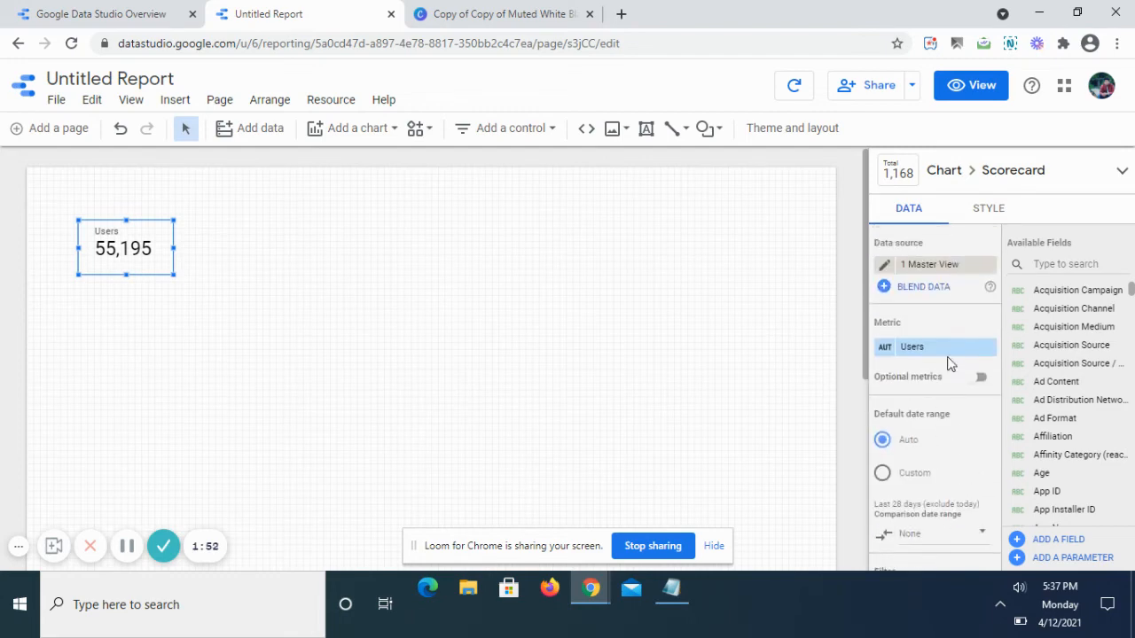
{"action": "left_click", "coordinate": [989, 226]}
{"action": "scroll", "coordinate": [951, 321], "scroll_direction": "down", "scroll_amount": 4}
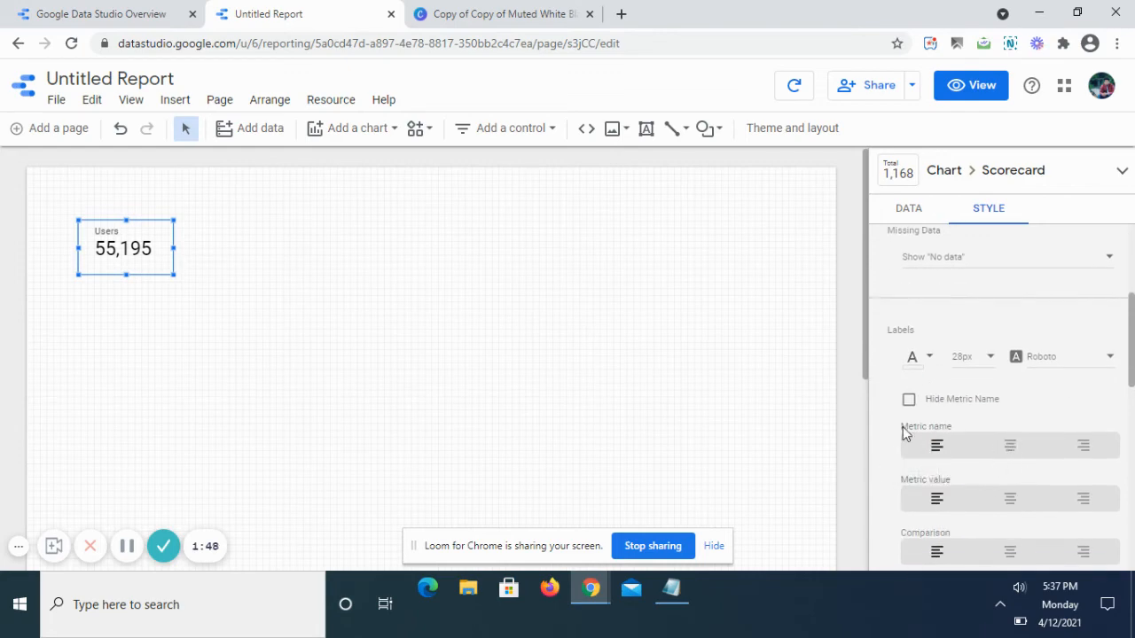
{"action": "left_click", "coordinate": [1010, 446]}
{"action": "left_click", "coordinate": [1010, 498]}
{"action": "scroll", "coordinate": [1020, 449], "scroll_direction": "down", "scroll_amount": 2}
{"action": "left_click", "coordinate": [1015, 388]}
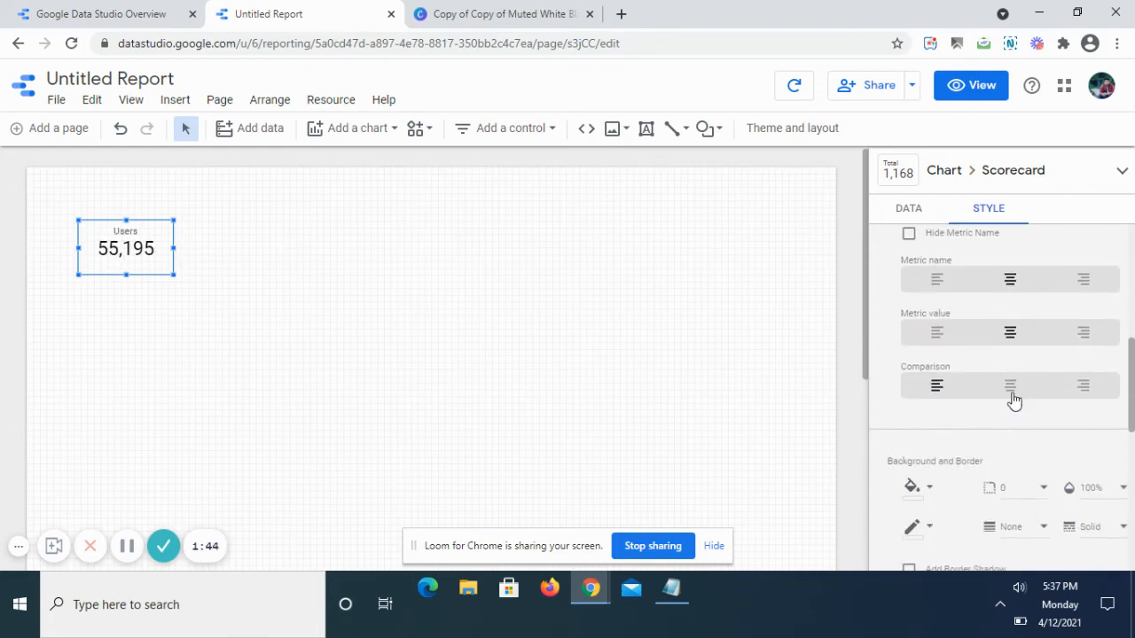
{"action": "scroll", "coordinate": [1009, 413], "scroll_direction": "down", "scroll_amount": 1}
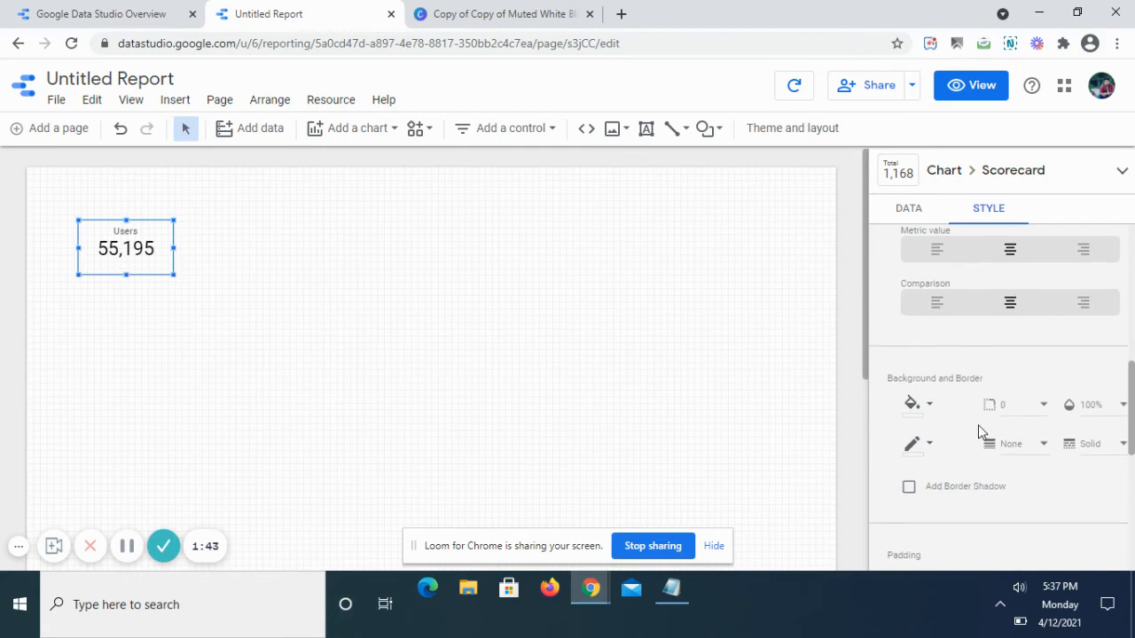
Fill the Users scorecard's background with orange and deselect the scorecard
{"action": "left_click", "coordinate": [928, 405]}
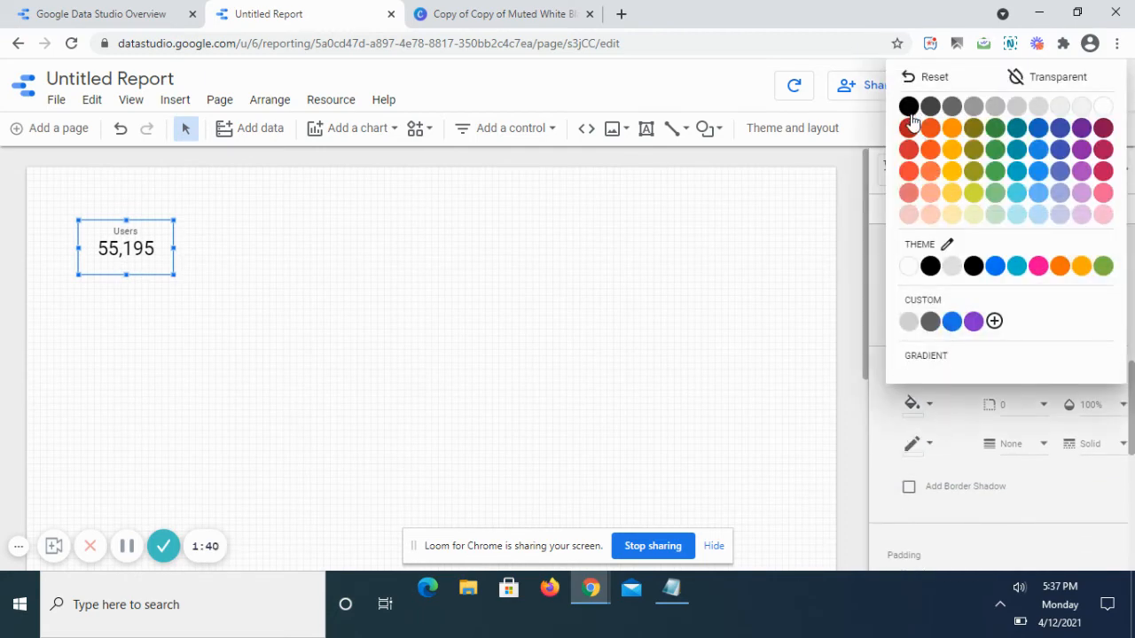
{"action": "left_click", "coordinate": [952, 131]}
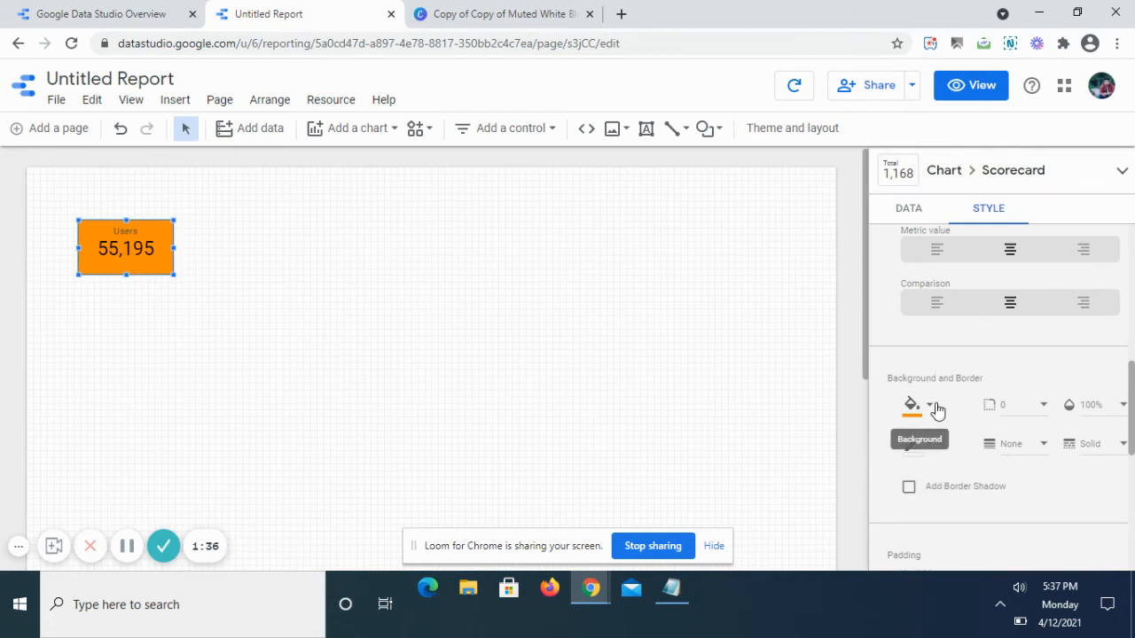
{"action": "left_click", "coordinate": [217, 291]}
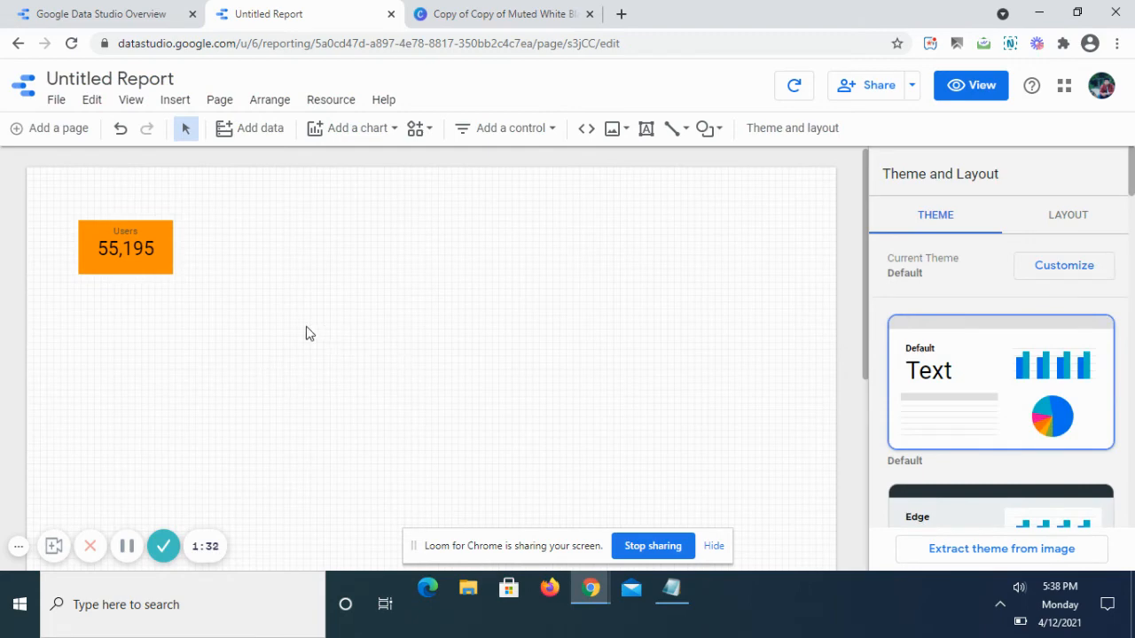
{"action": "left_click", "coordinate": [174, 99]}
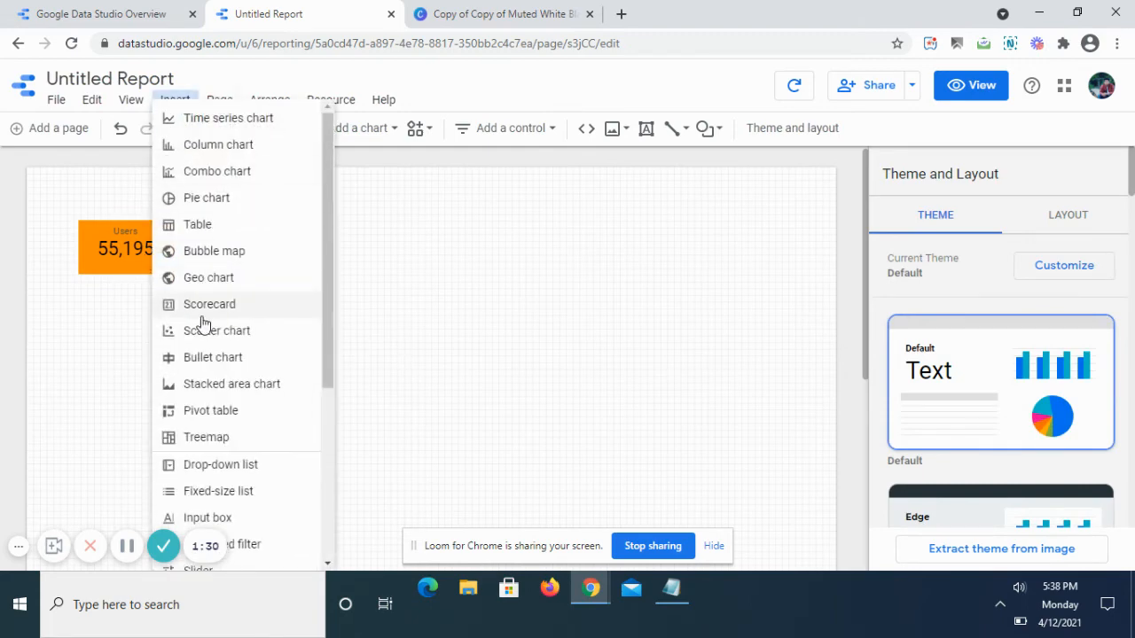
{"action": "scroll", "coordinate": [210, 431], "scroll_direction": "down", "scroll_amount": 3}
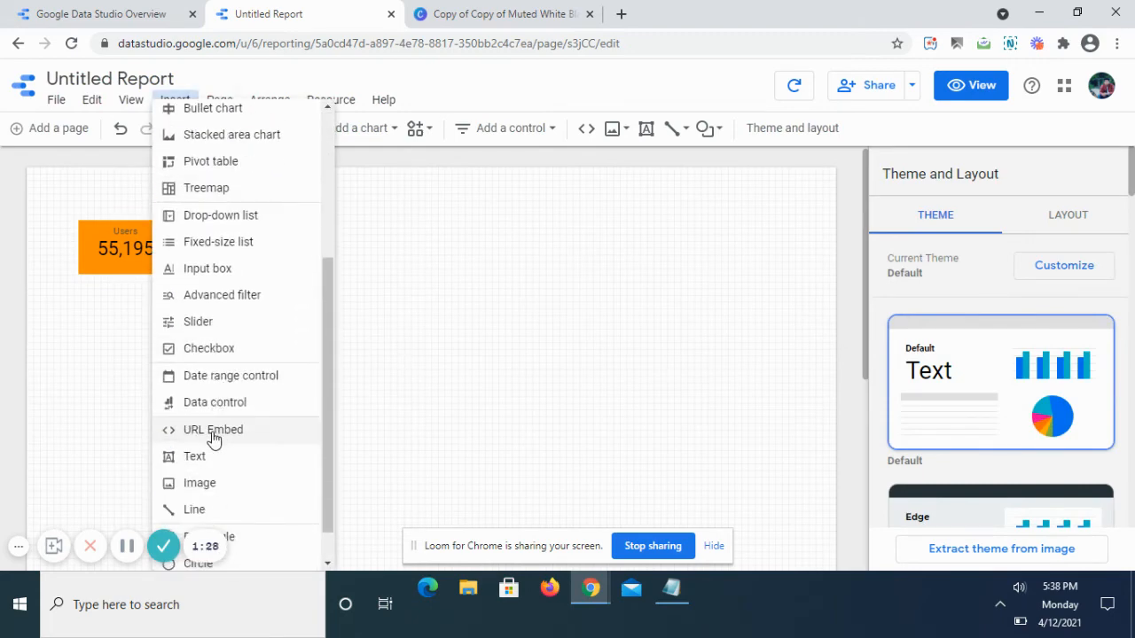
{"action": "scroll", "coordinate": [211, 479], "scroll_direction": "up", "scroll_amount": 3}
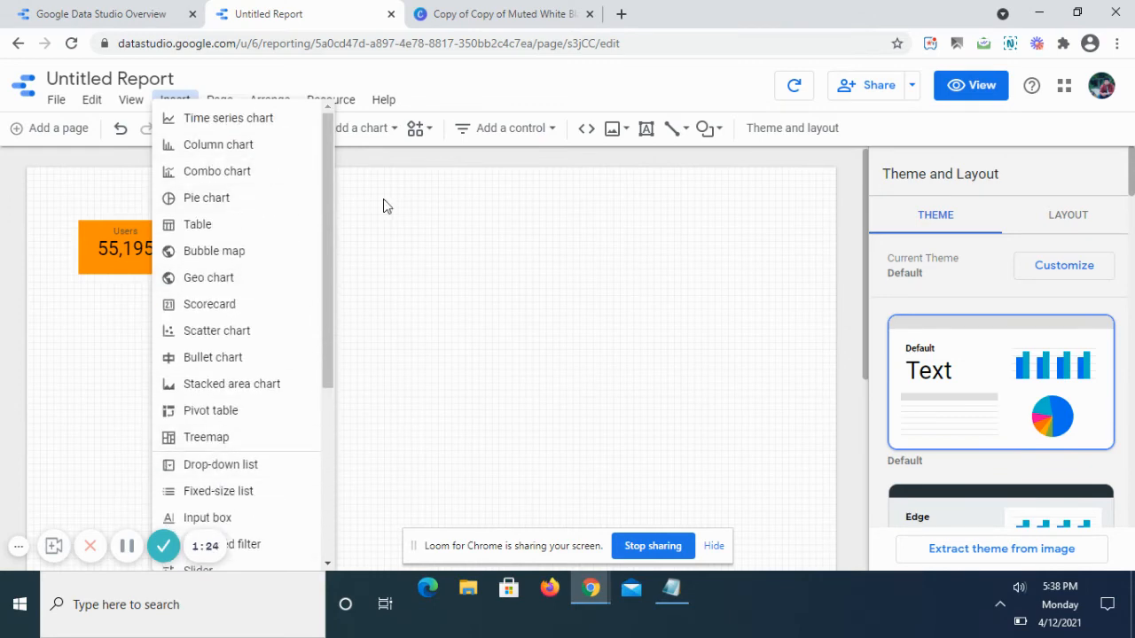
{"action": "left_click", "coordinate": [479, 225]}
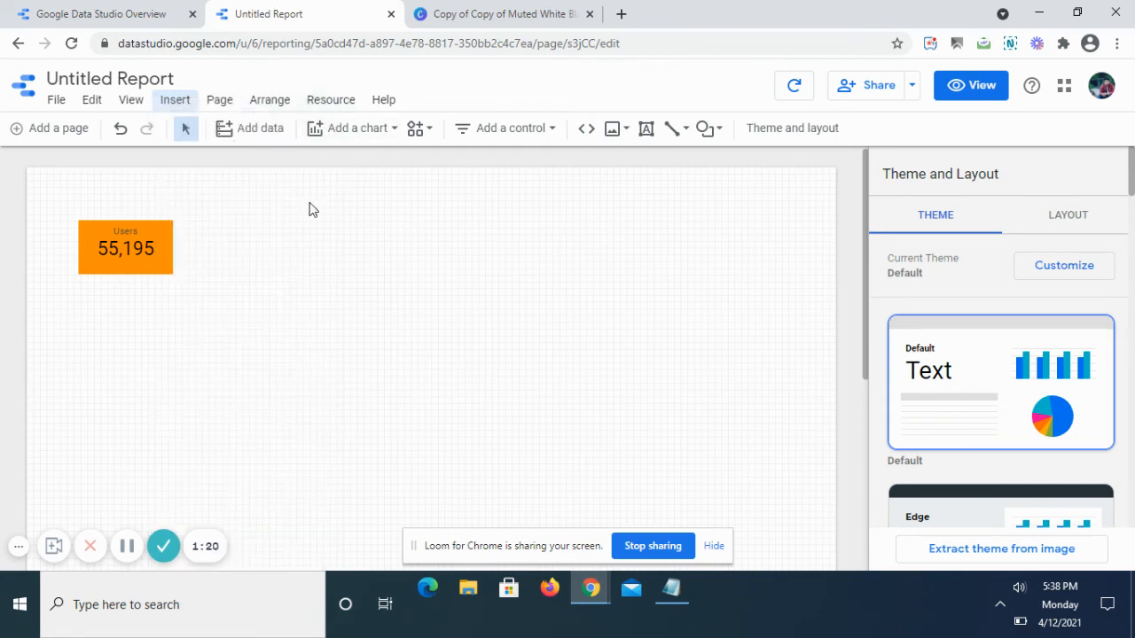
Add the Link Building Service worksheet from Google Sheets as a second data source through the report's added data sources
{"action": "left_click", "coordinate": [333, 101]}
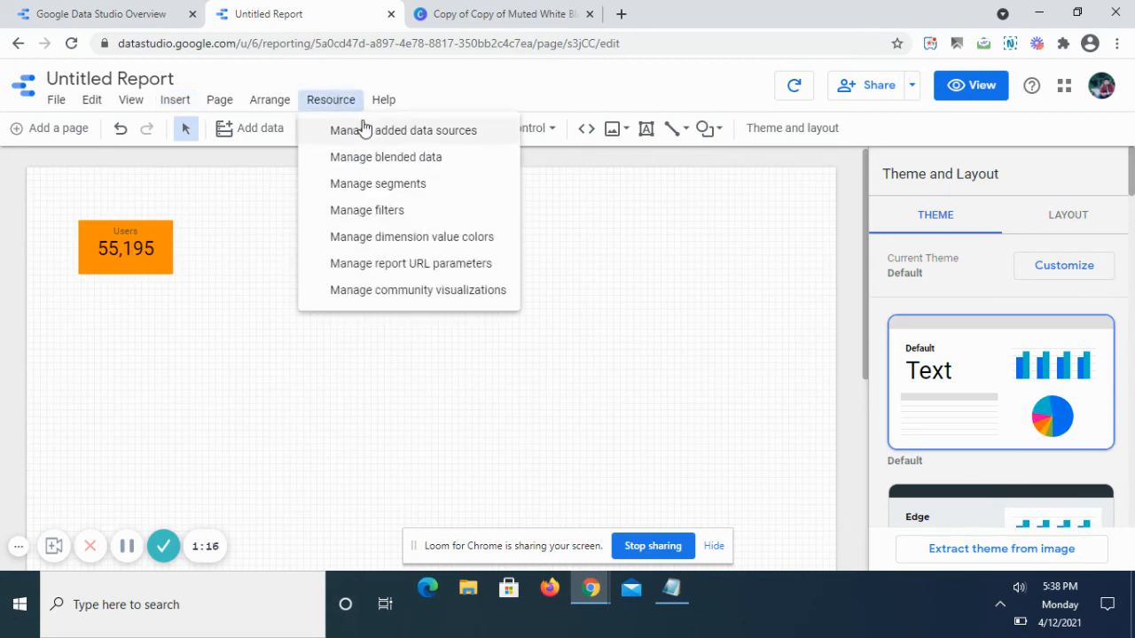
{"action": "left_click", "coordinate": [363, 133]}
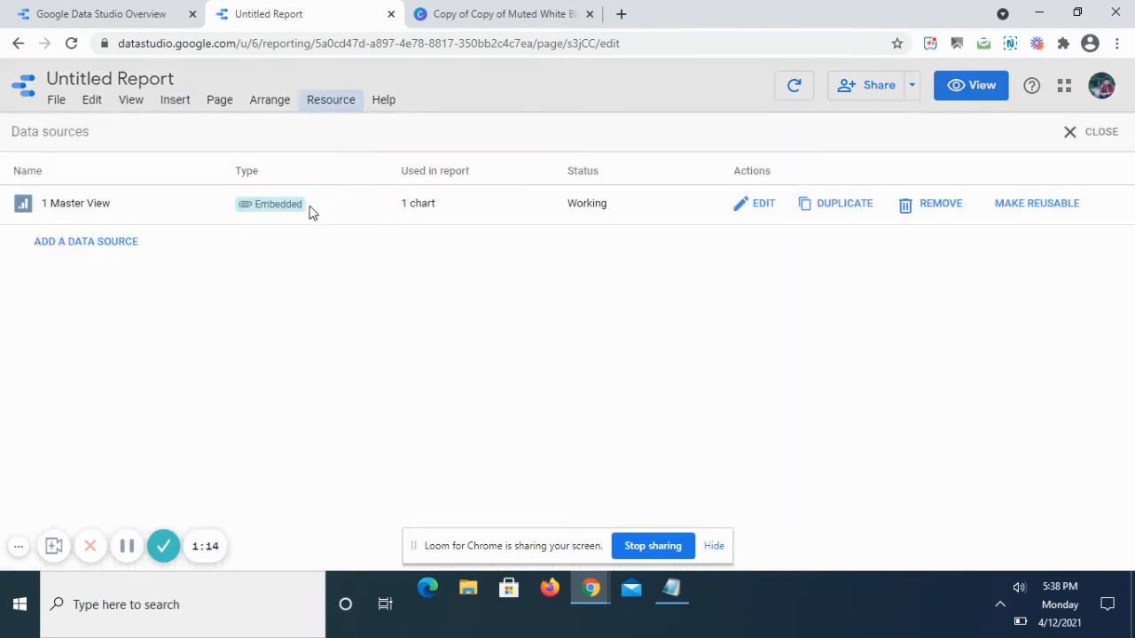
{"action": "left_click", "coordinate": [102, 247]}
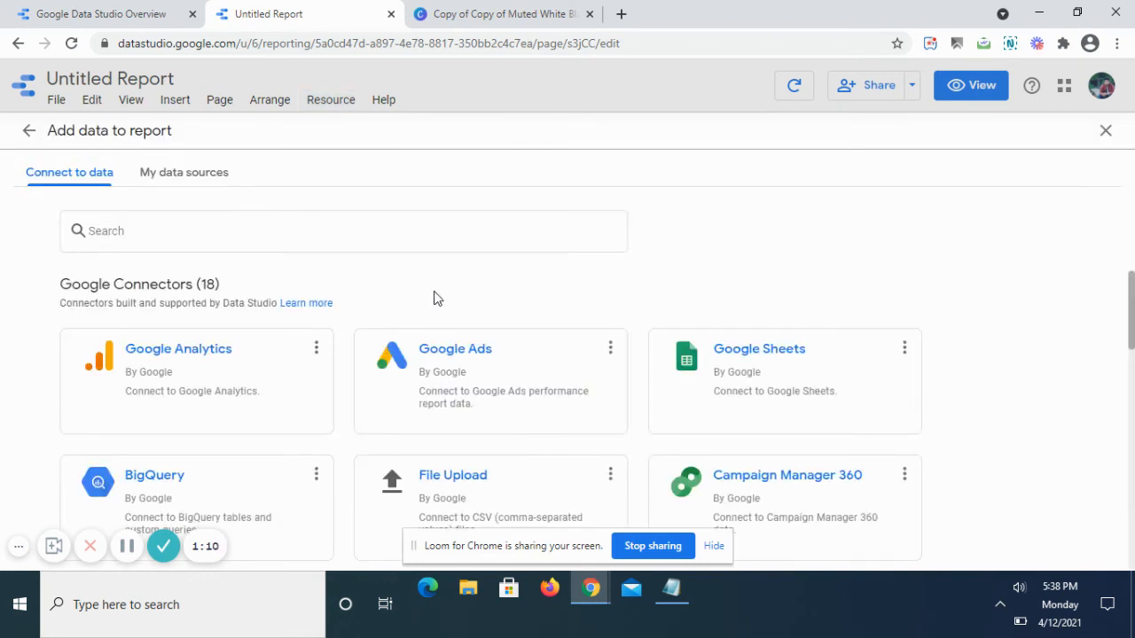
{"action": "left_click", "coordinate": [804, 391]}
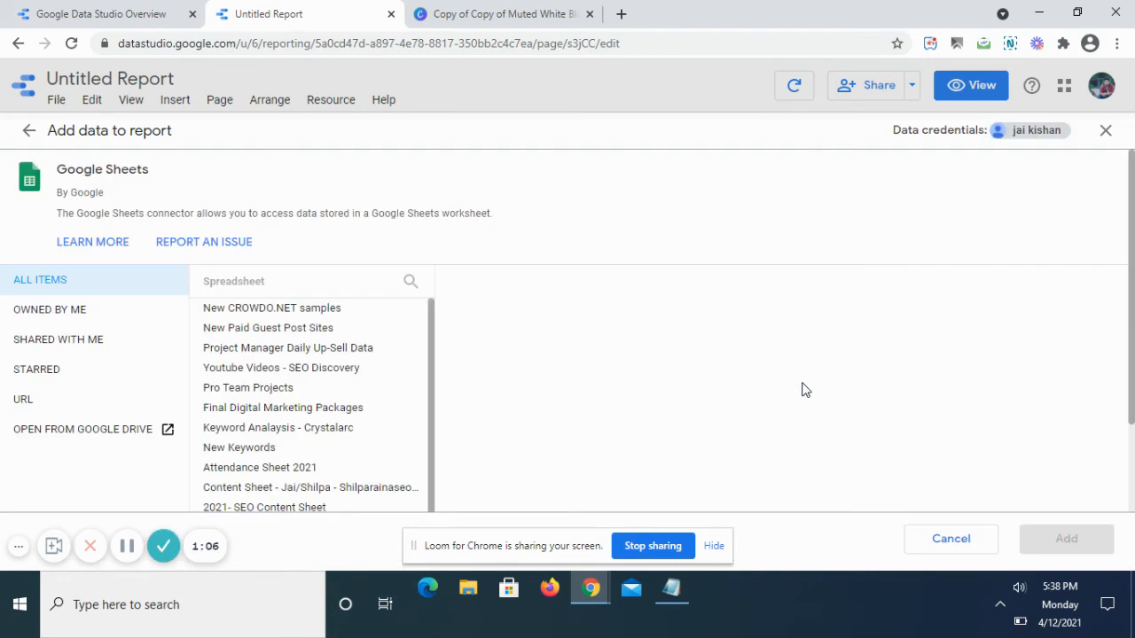
{"action": "scroll", "coordinate": [340, 398], "scroll_direction": "down", "scroll_amount": 3}
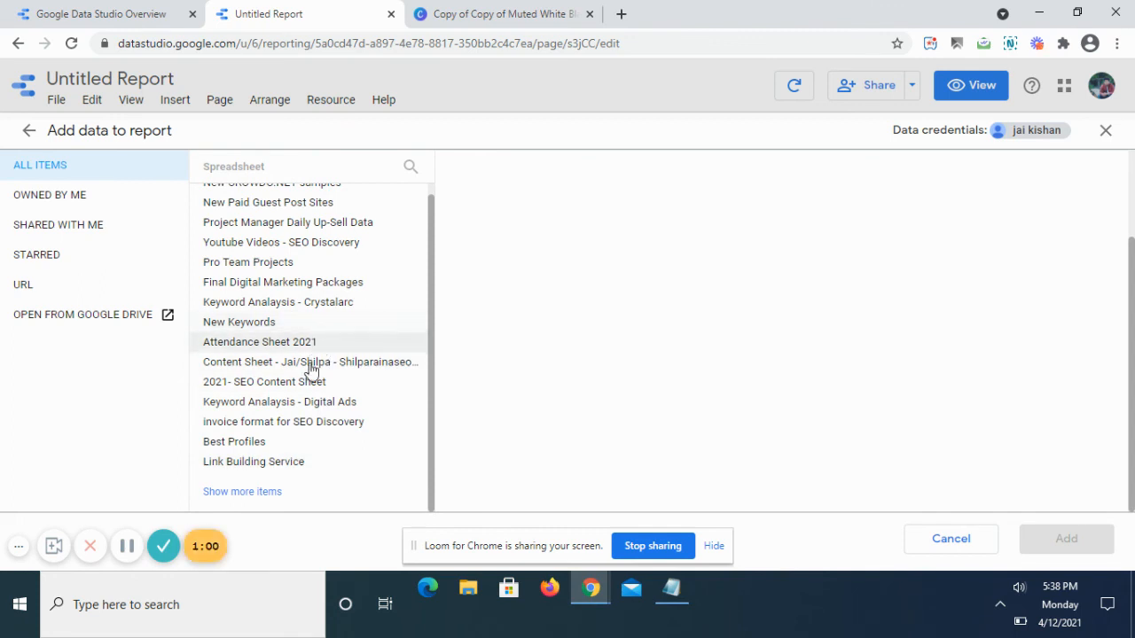
{"action": "left_click", "coordinate": [301, 469]}
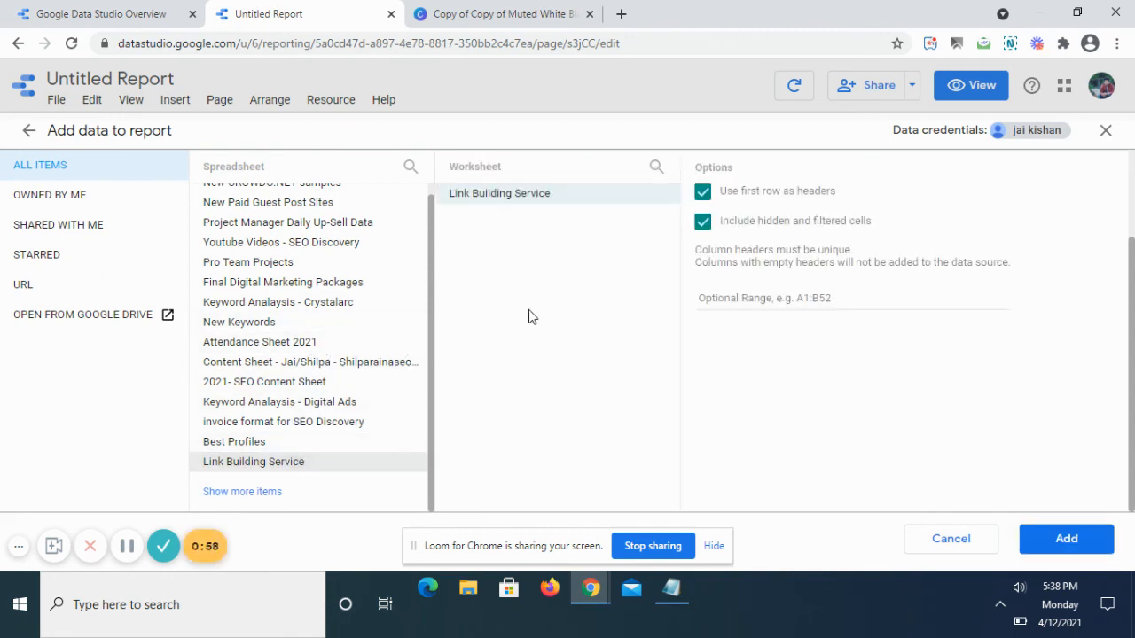
{"action": "left_click", "coordinate": [1065, 545]}
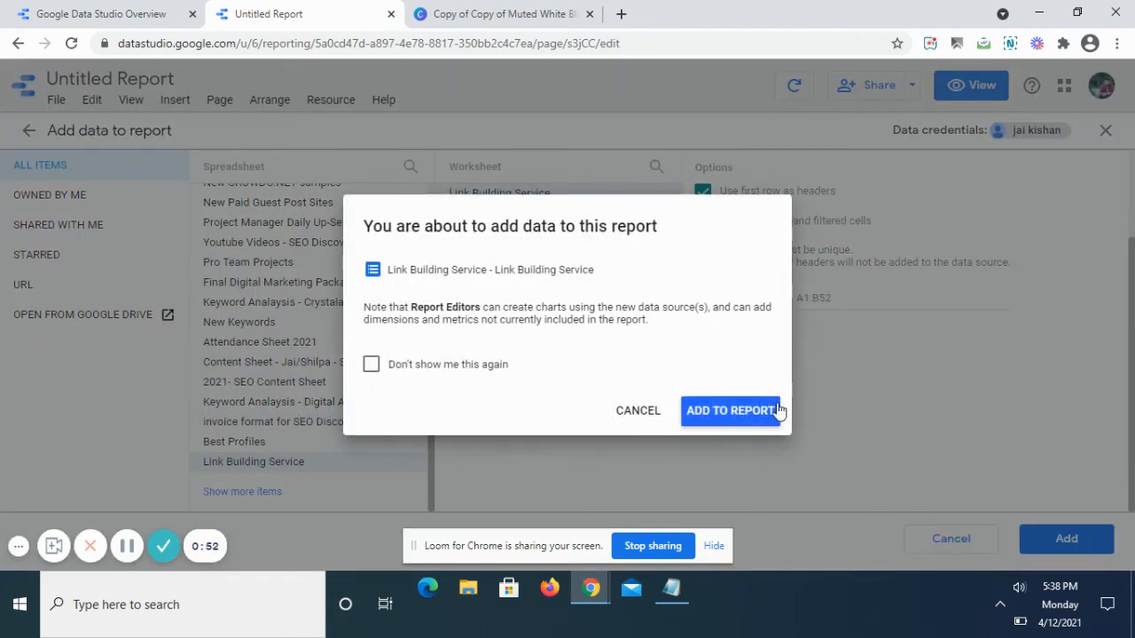
{"action": "left_click", "coordinate": [740, 417]}
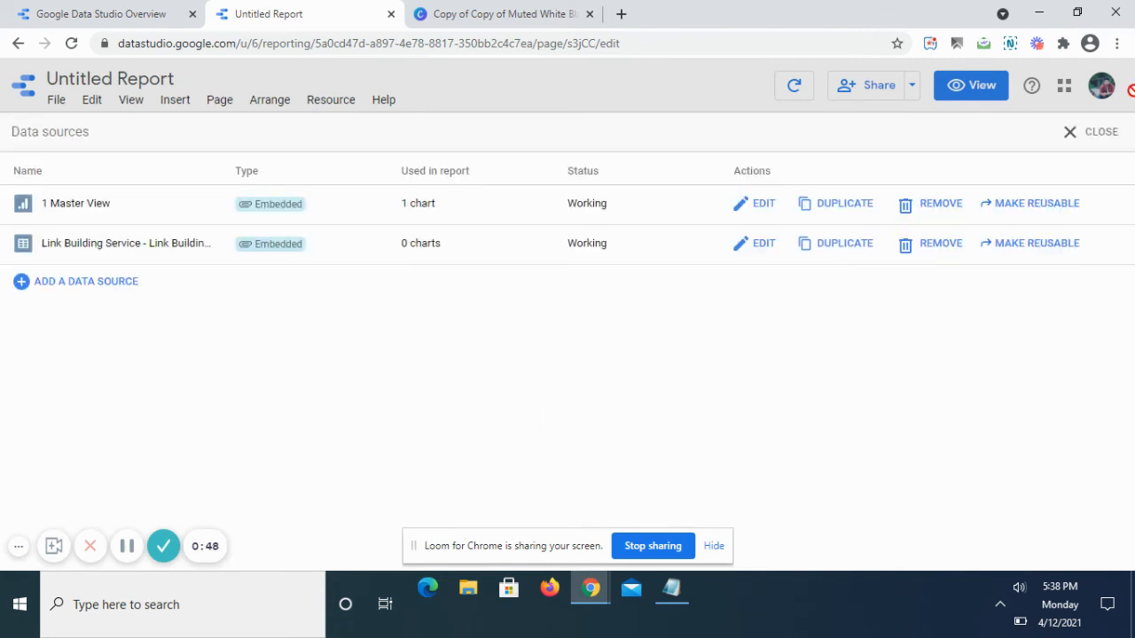
{"action": "left_click", "coordinate": [1092, 133]}
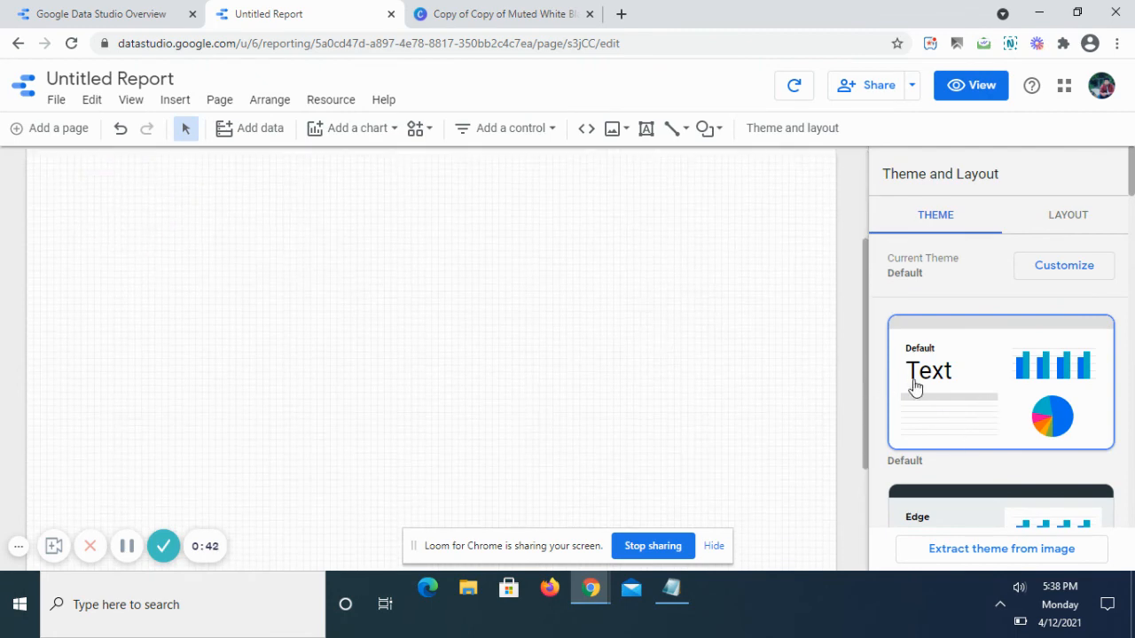
Try the Constellation, Groovy and Insight themes on the report
{"action": "scroll", "coordinate": [1057, 372], "scroll_direction": "down", "scroll_amount": 1}
{"action": "scroll", "coordinate": [1057, 307], "scroll_direction": "down", "scroll_amount": 4}
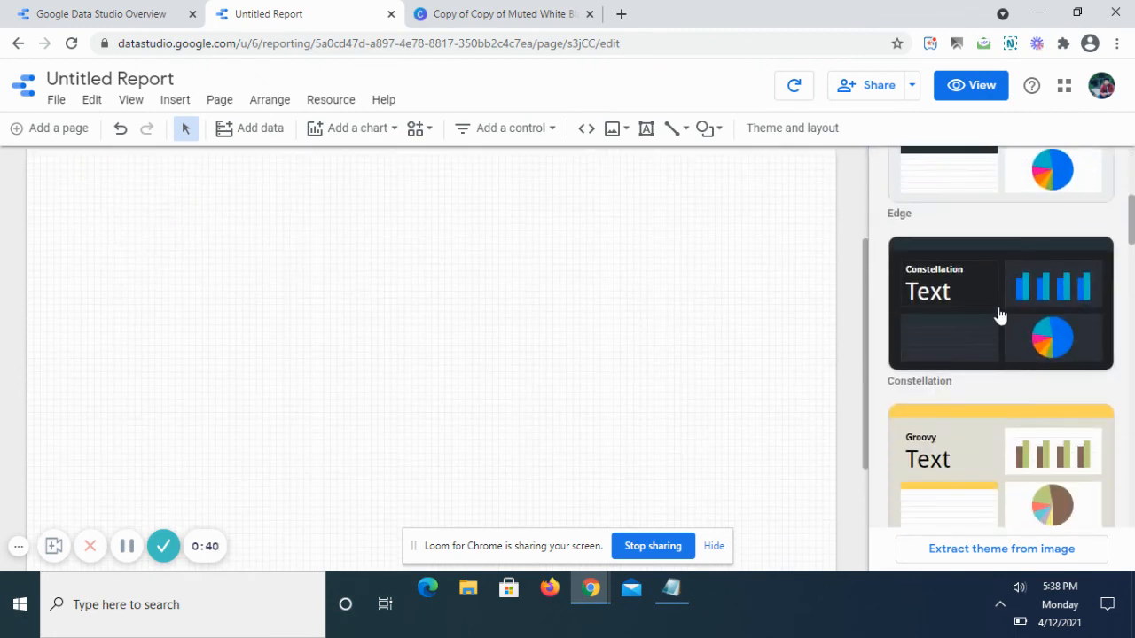
{"action": "left_click", "coordinate": [999, 317]}
{"action": "left_click", "coordinate": [983, 440]}
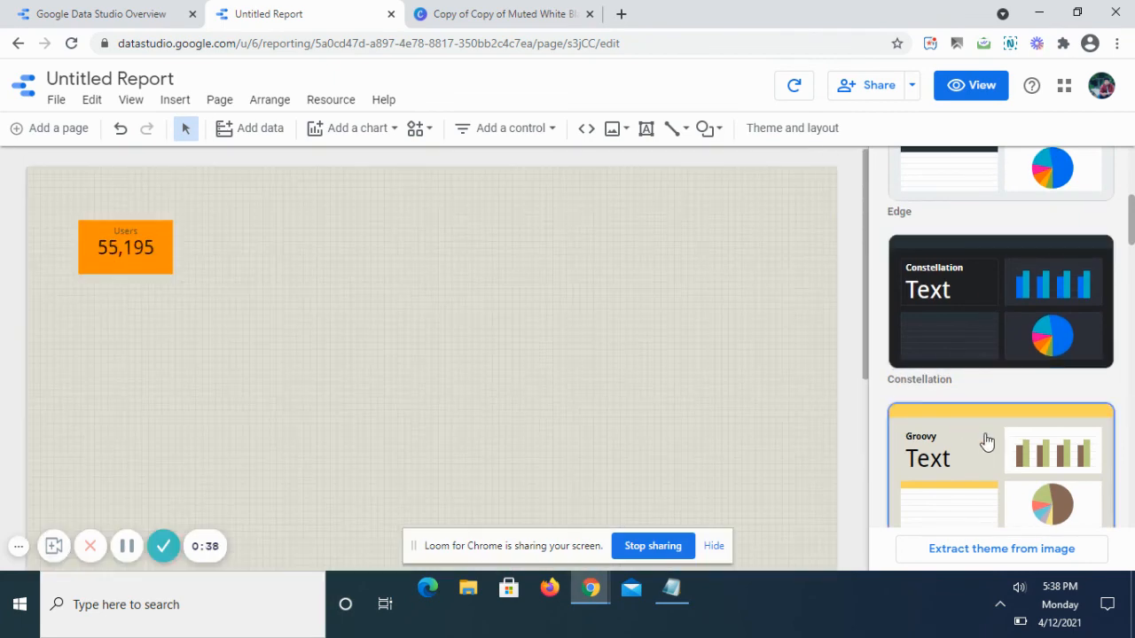
{"action": "scroll", "coordinate": [985, 443], "scroll_direction": "down", "scroll_amount": 2}
{"action": "left_click", "coordinate": [978, 445]}
Try the Ocean, Harvest and Eucalyptus themes on the report
{"action": "scroll", "coordinate": [970, 428], "scroll_direction": "down", "scroll_amount": 1}
{"action": "scroll", "coordinate": [1011, 420], "scroll_direction": "down", "scroll_amount": 2}
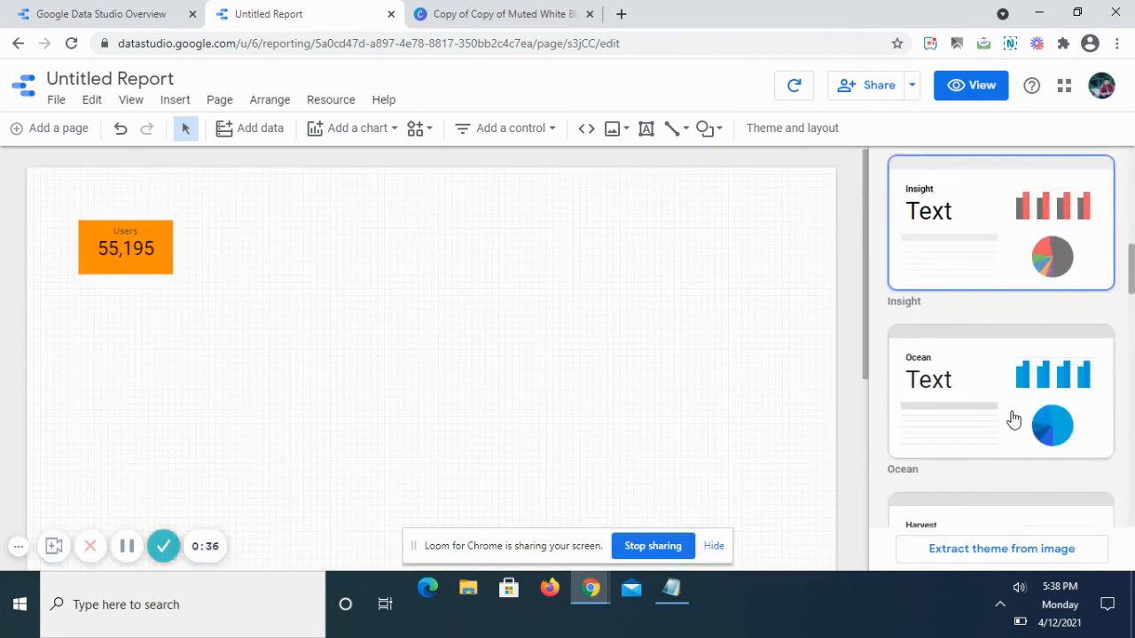
{"action": "left_click", "coordinate": [999, 423]}
{"action": "scroll", "coordinate": [997, 417], "scroll_direction": "down", "scroll_amount": 2}
{"action": "left_click", "coordinate": [998, 414]}
{"action": "scroll", "coordinate": [975, 403], "scroll_direction": "down", "scroll_amount": 2}
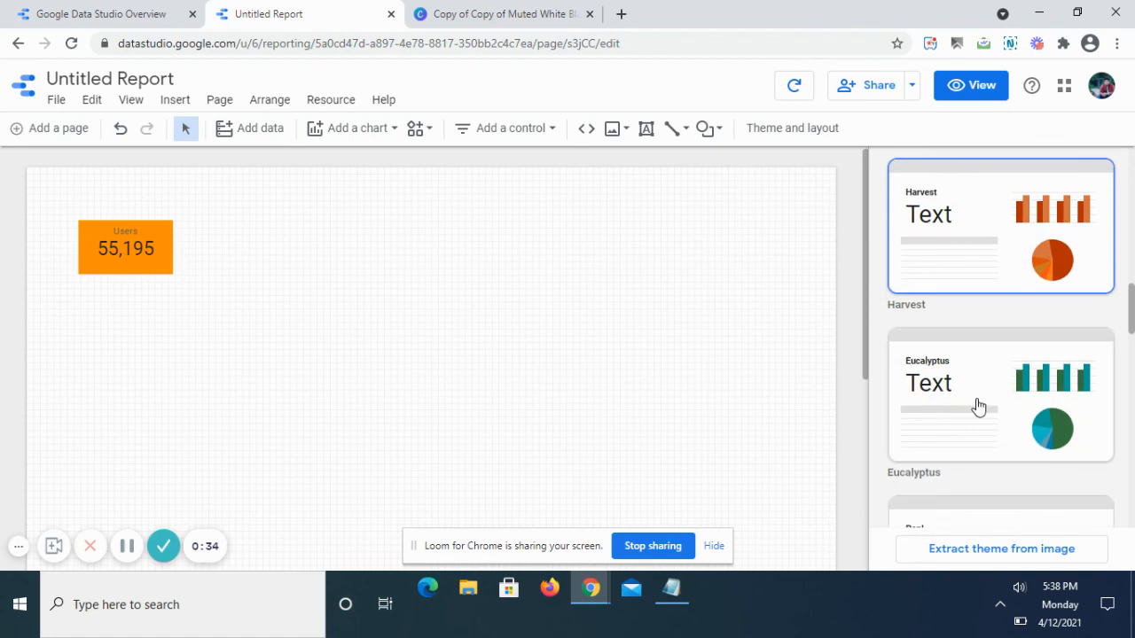
{"action": "left_click", "coordinate": [981, 400]}
Apply the Pop! theme to the report and return to the start of the theme list
{"action": "scroll", "coordinate": [984, 396], "scroll_direction": "down", "scroll_amount": 3}
{"action": "left_click", "coordinate": [1003, 363]}
{"action": "scroll", "coordinate": [993, 354], "scroll_direction": "up", "scroll_amount": 5}
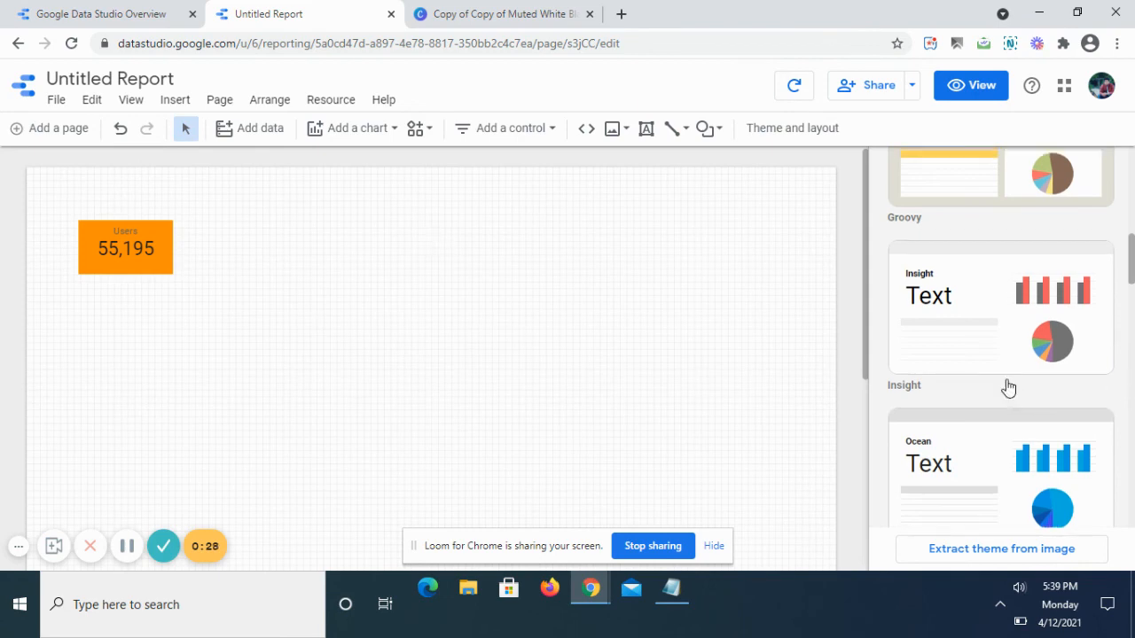
{"action": "scroll", "coordinate": [1006, 382], "scroll_direction": "up", "scroll_amount": 5}
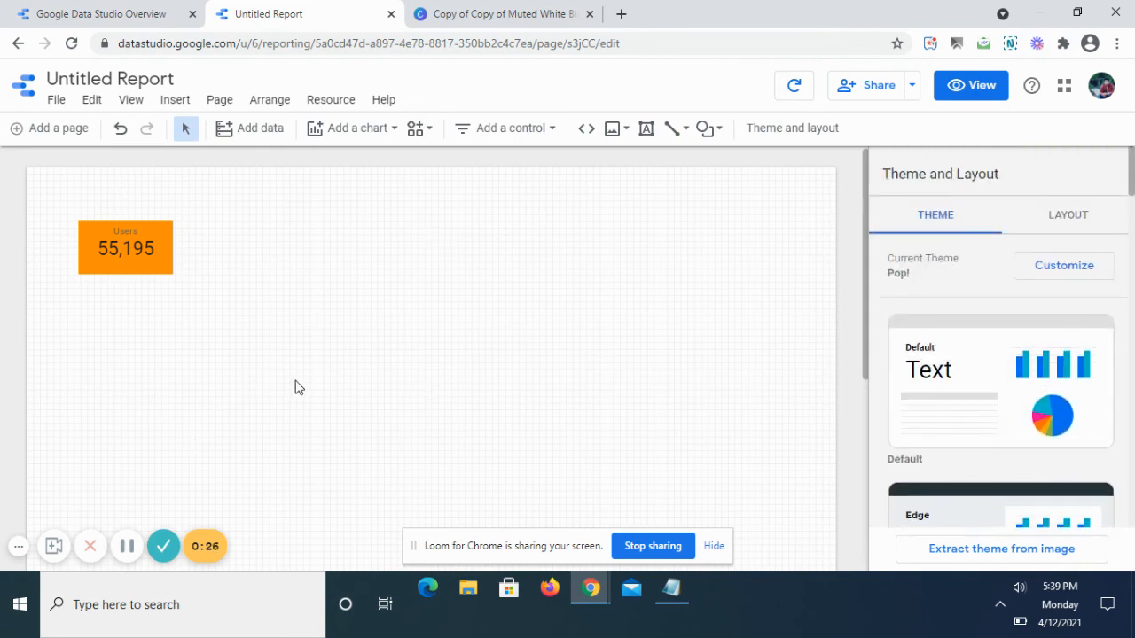